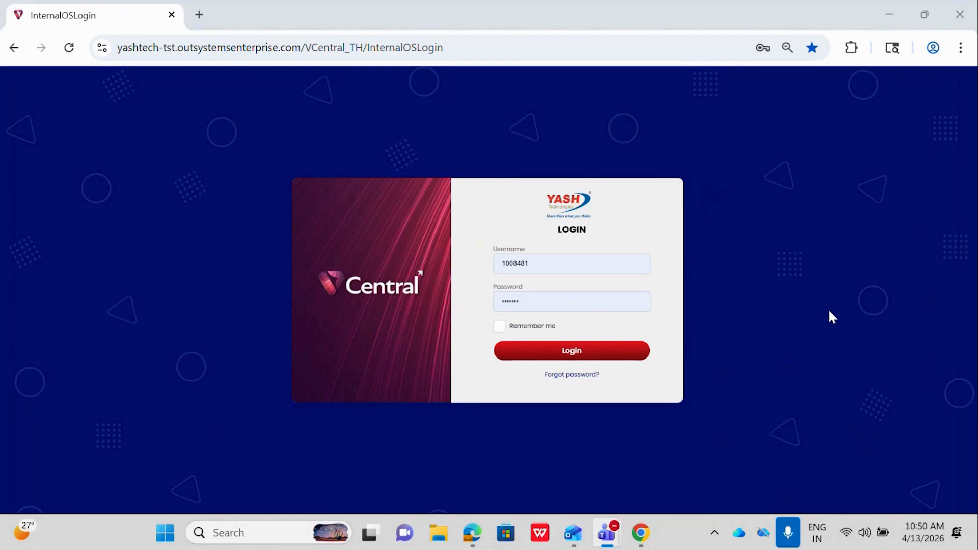
- Log in with the prefilled credentials and open the Invoicing Instructions list under CBR & Inv Instructions
left_click(601, 353)
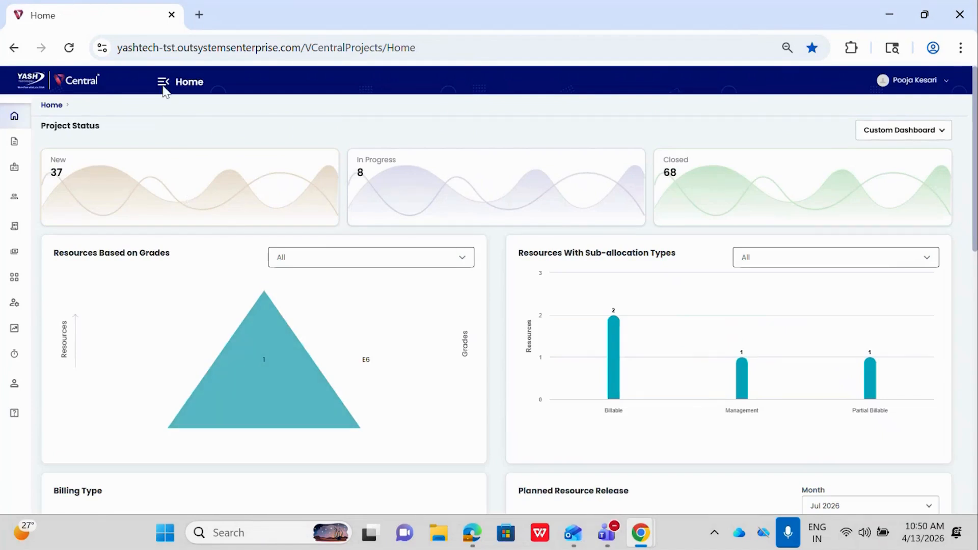
left_click(163, 87)
left_click(52, 255)
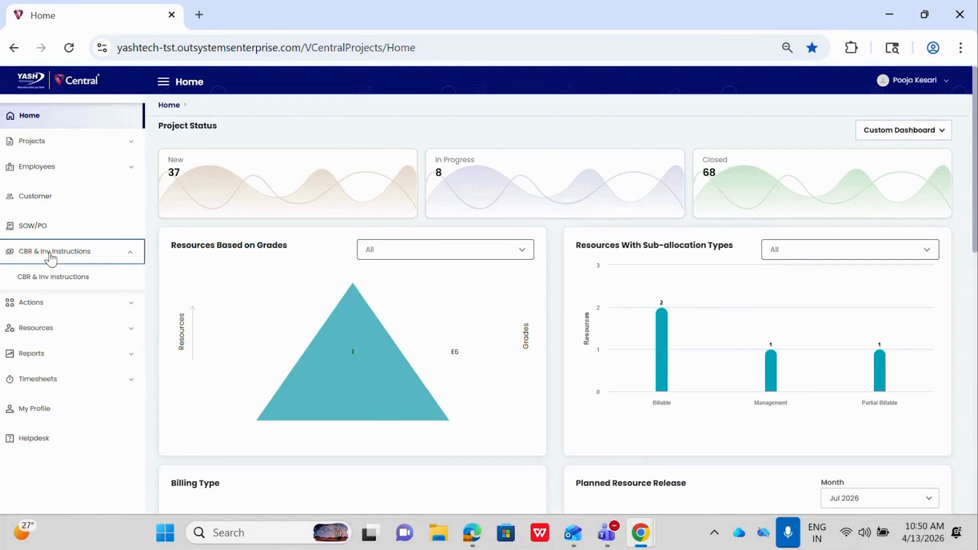
left_click(53, 285)
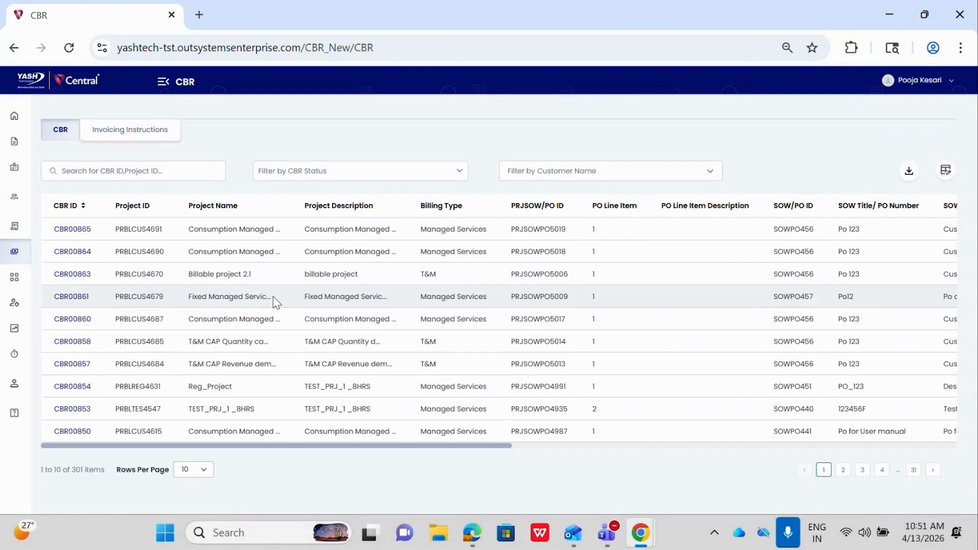
left_click(137, 133)
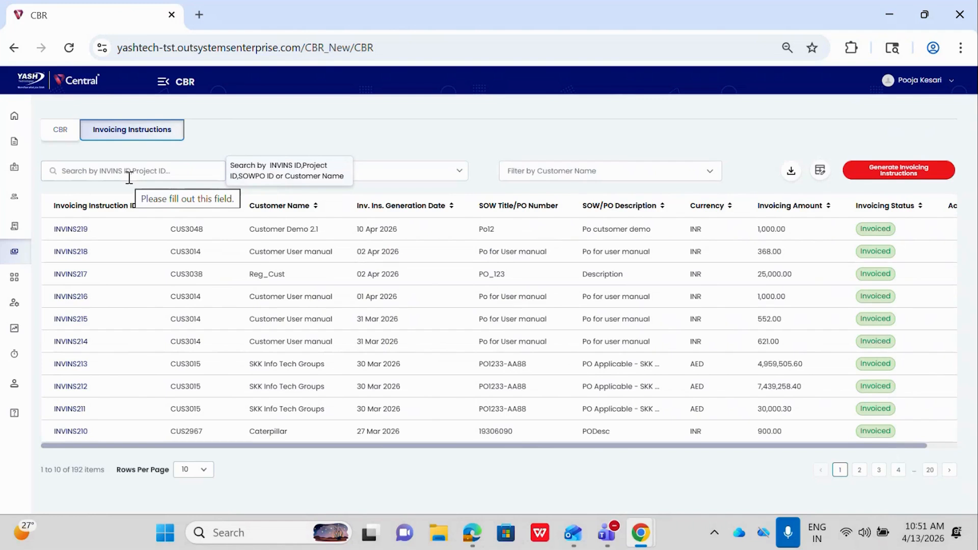
- Review the invoicing status filter options and the list of configurable columns for the invoicing instructions table
left_click(305, 128)
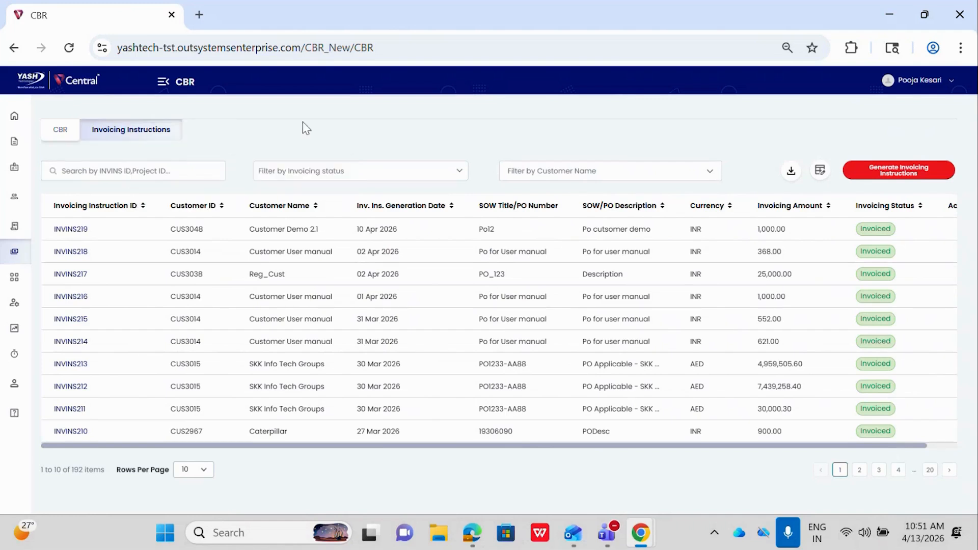
left_click(304, 170)
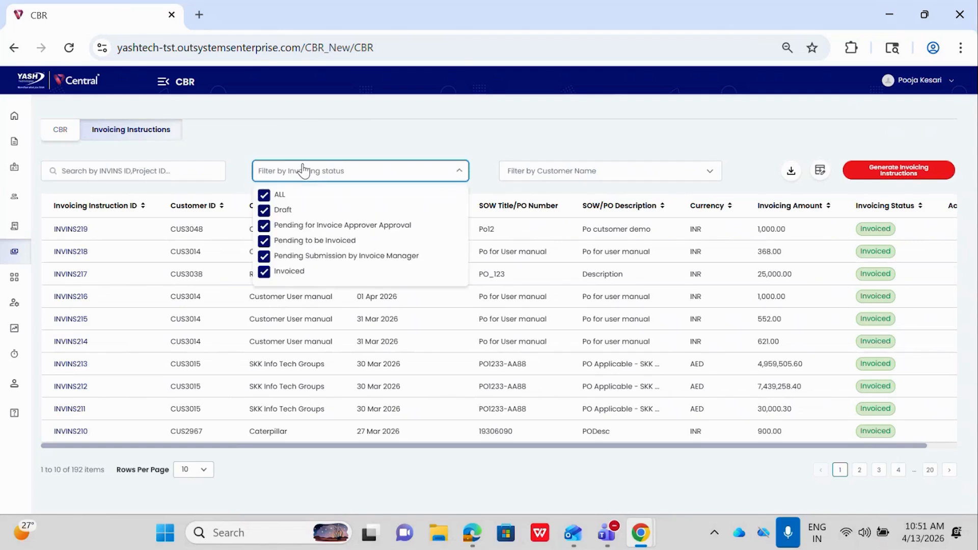
left_click(360, 148)
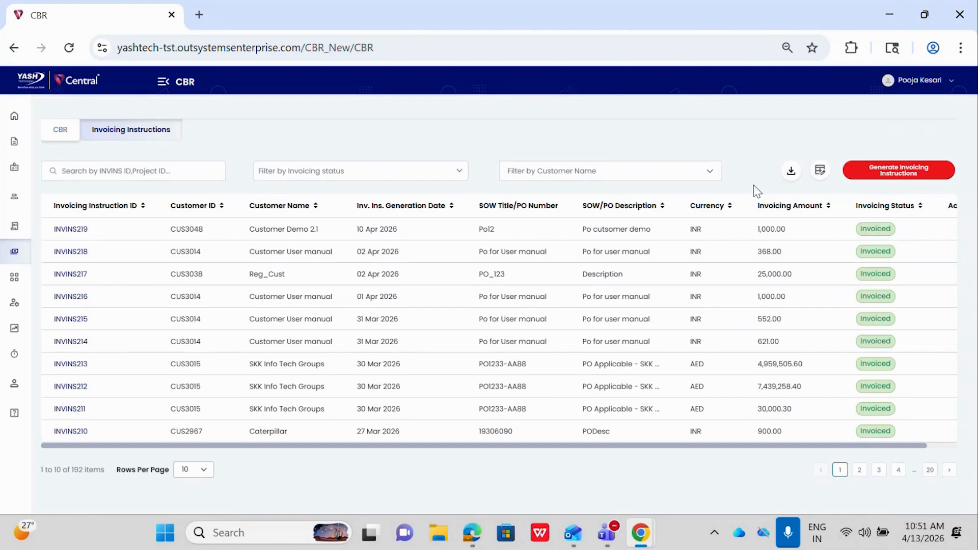
left_click(821, 171)
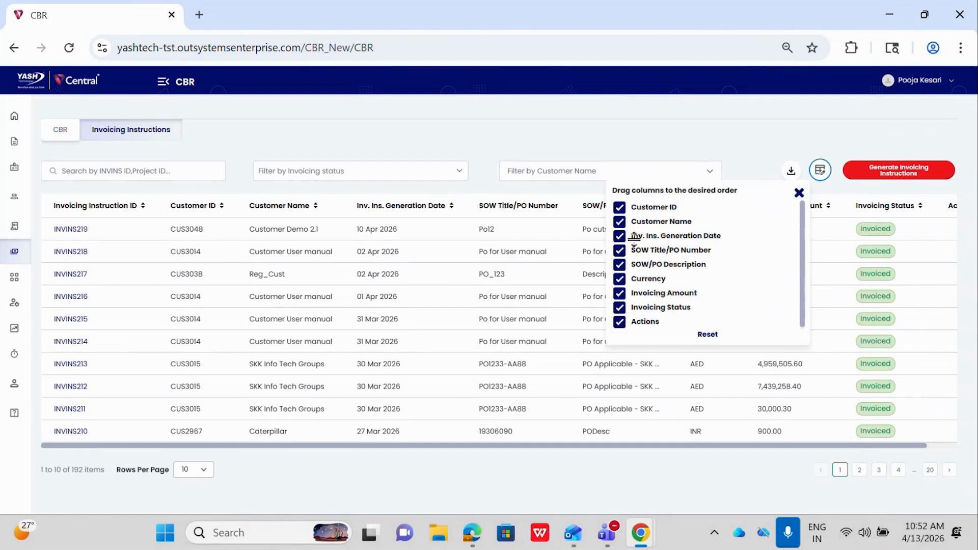
left_click(739, 149)
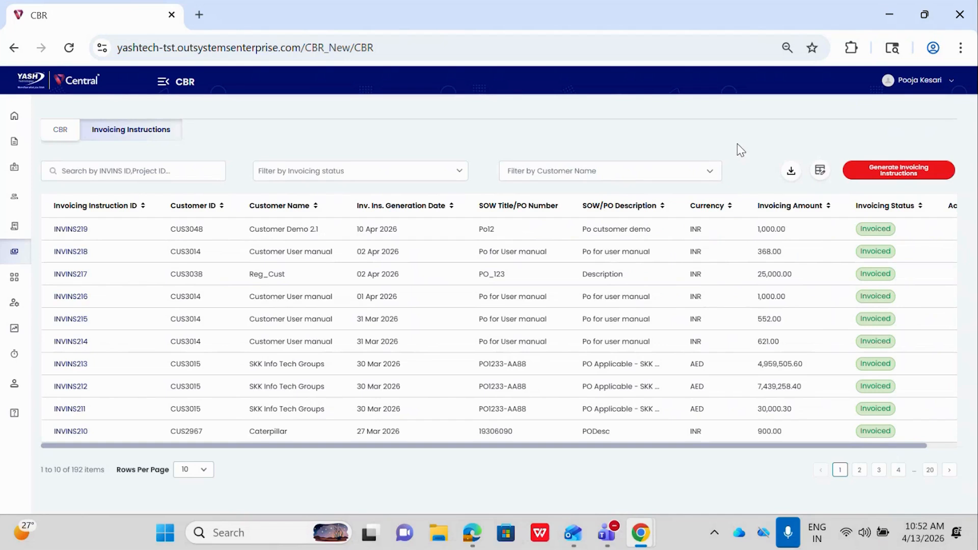
- Start generating invoicing instructions for the customer "Customer Demo 2.1" with the SOW/PO described as "Customer PO"
left_click(890, 175)
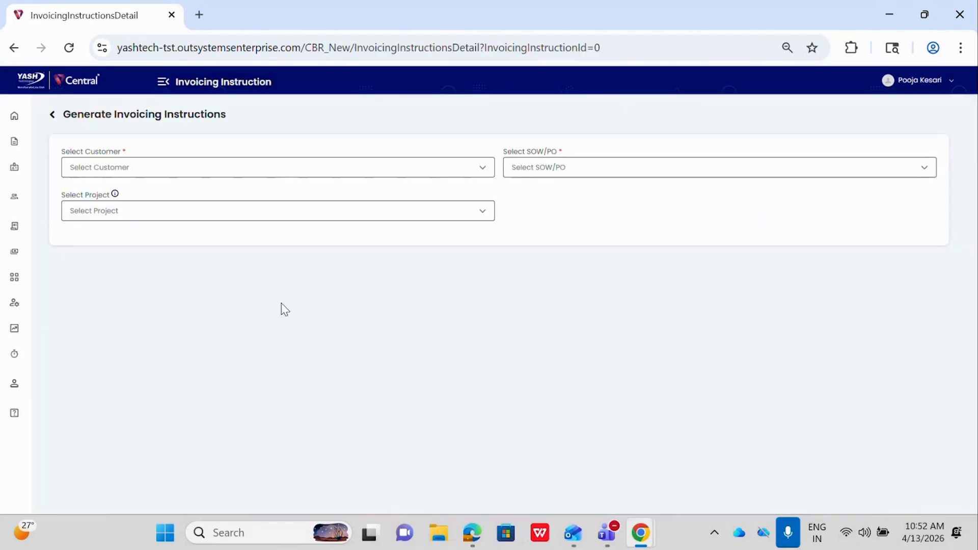
left_click(255, 176)
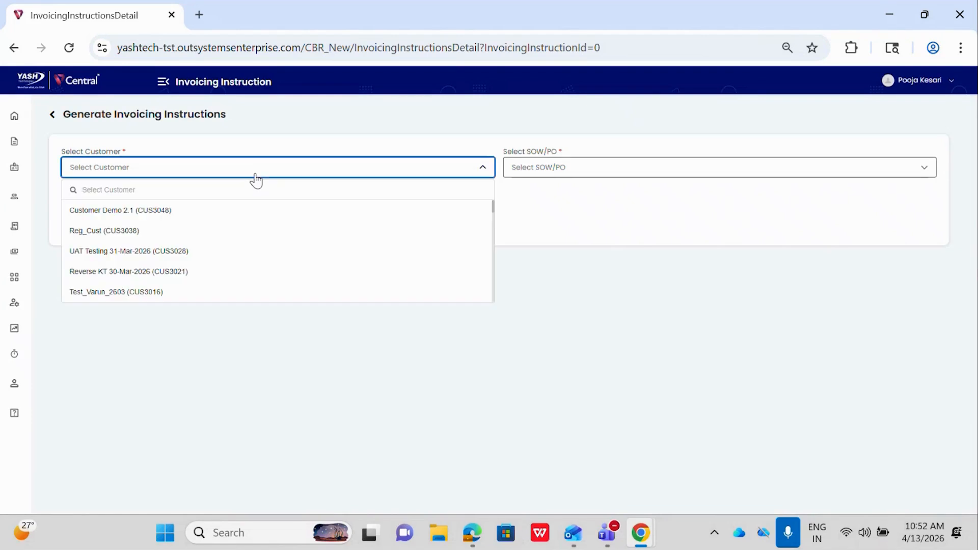
left_click(124, 215)
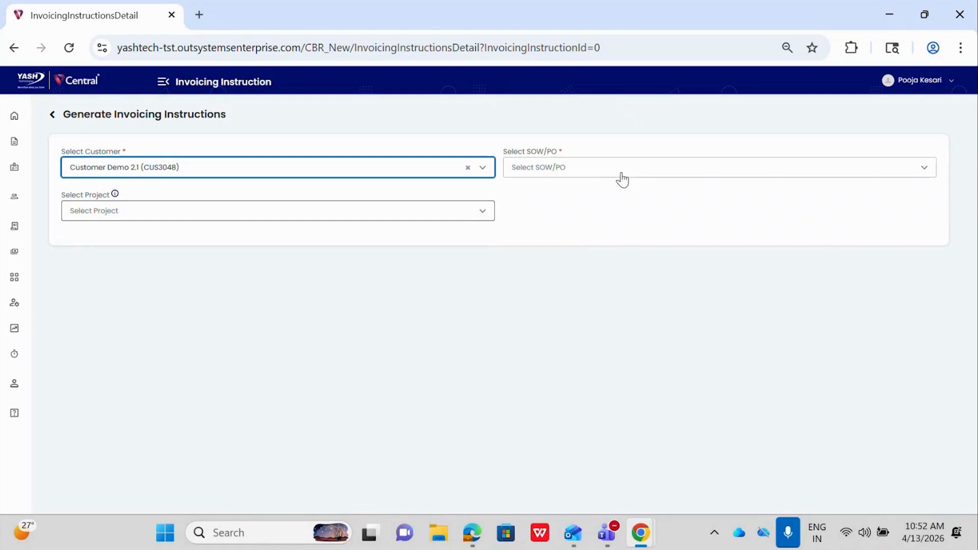
left_click(594, 177)
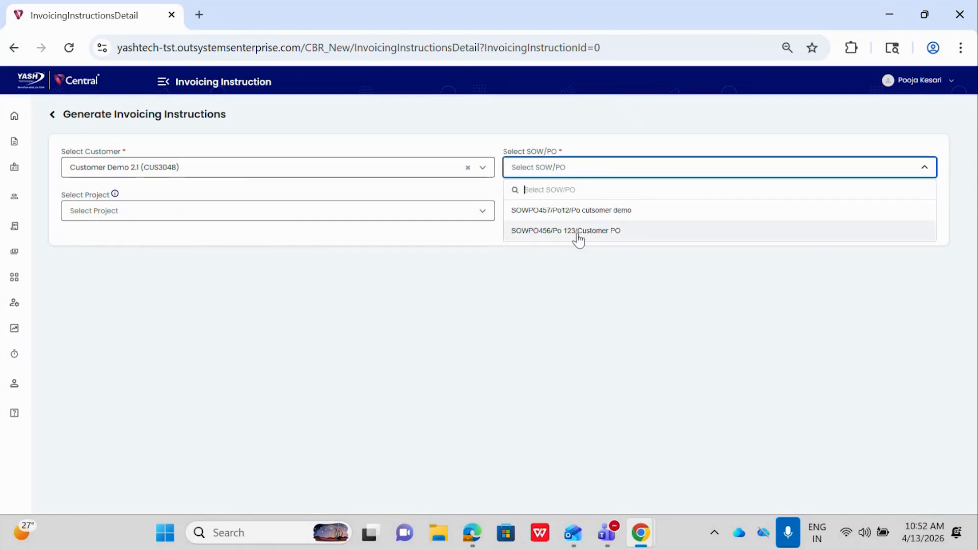
left_click(578, 236)
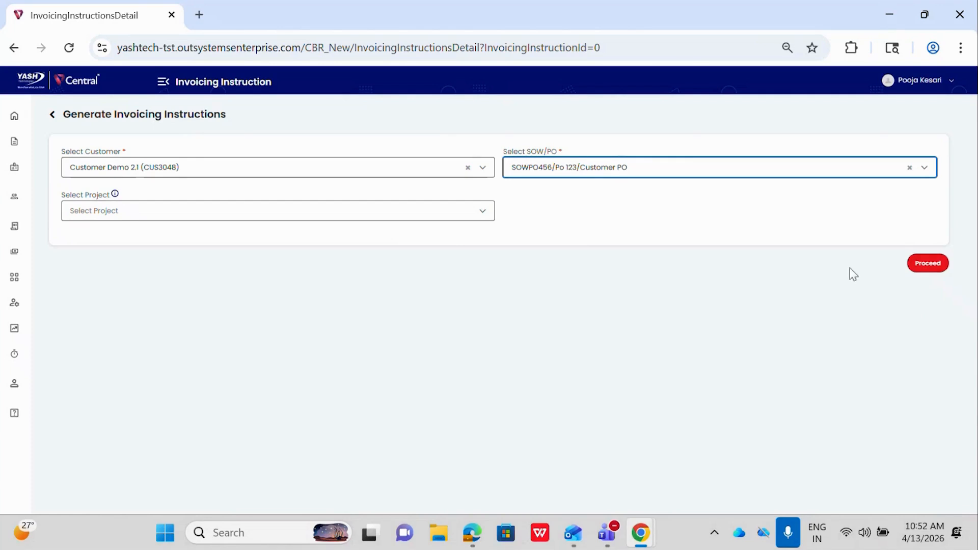
- Include all projects of the chosen SOW/PO and proceed to the CBR grid
left_click(397, 219)
scroll(291, 314, "down", 1)
scroll(292, 314, "up", 1)
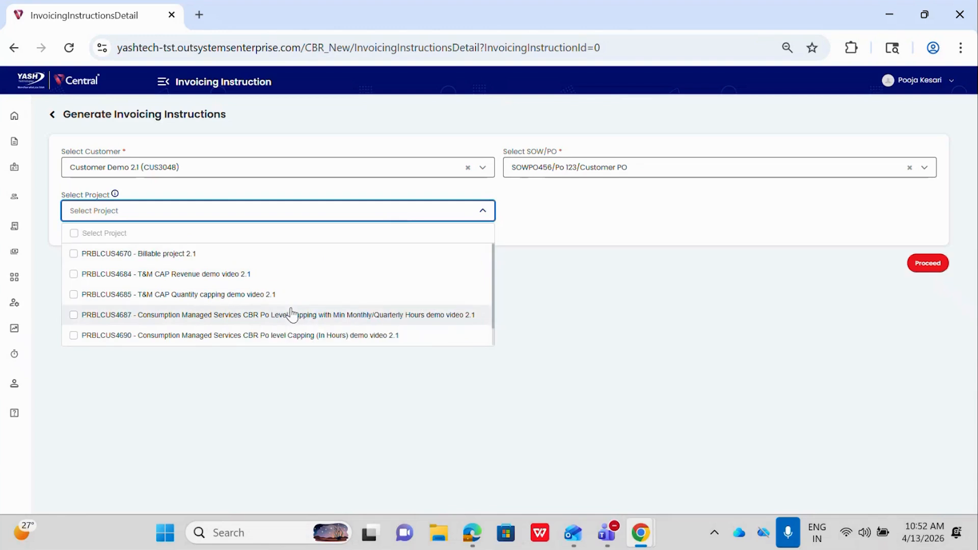
left_click(74, 234)
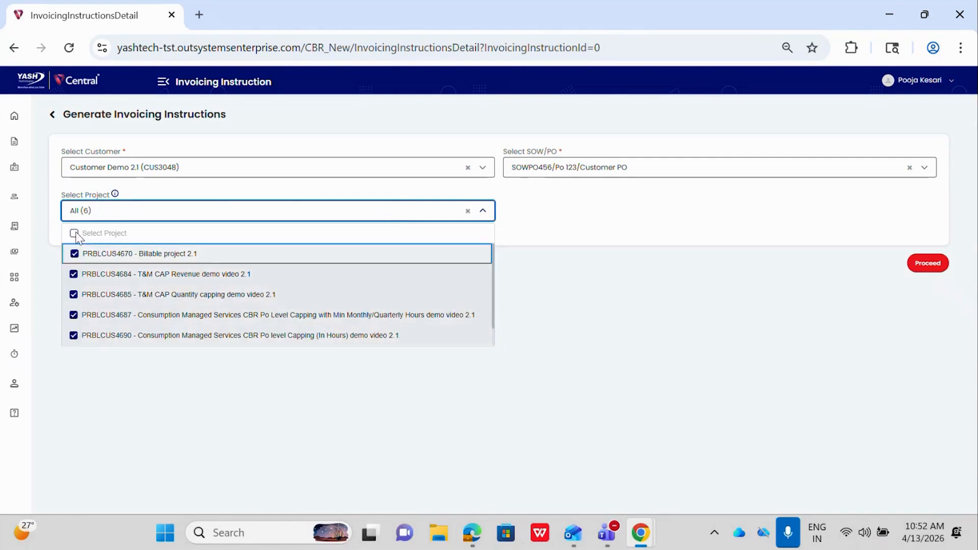
left_click(543, 218)
left_click(929, 268)
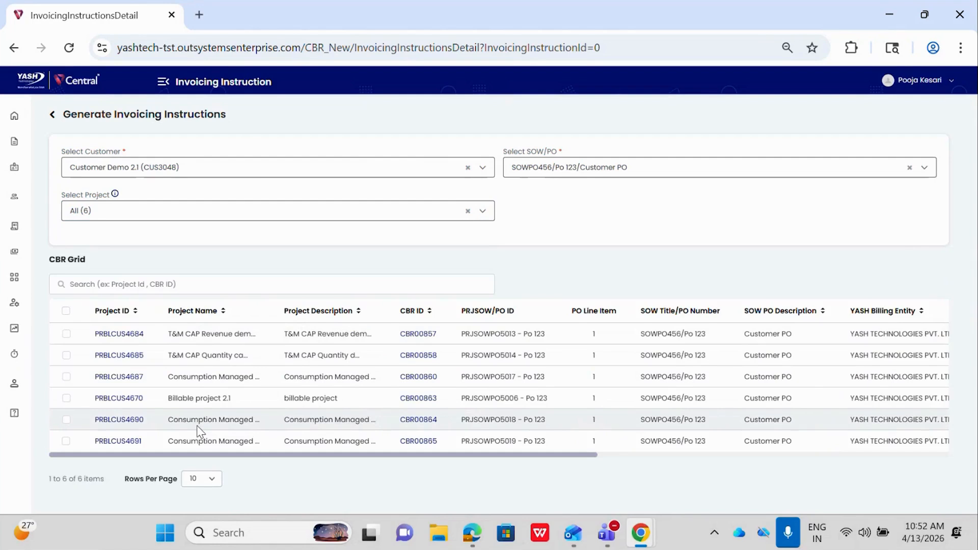
- Select every CBR in the grid and create invoicing instructions from them
left_click(66, 335)
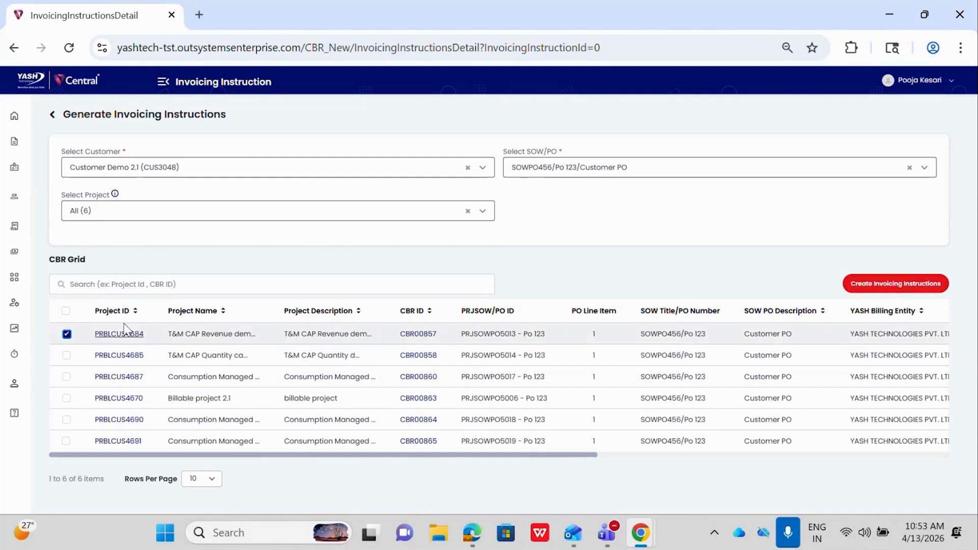
left_click(66, 312)
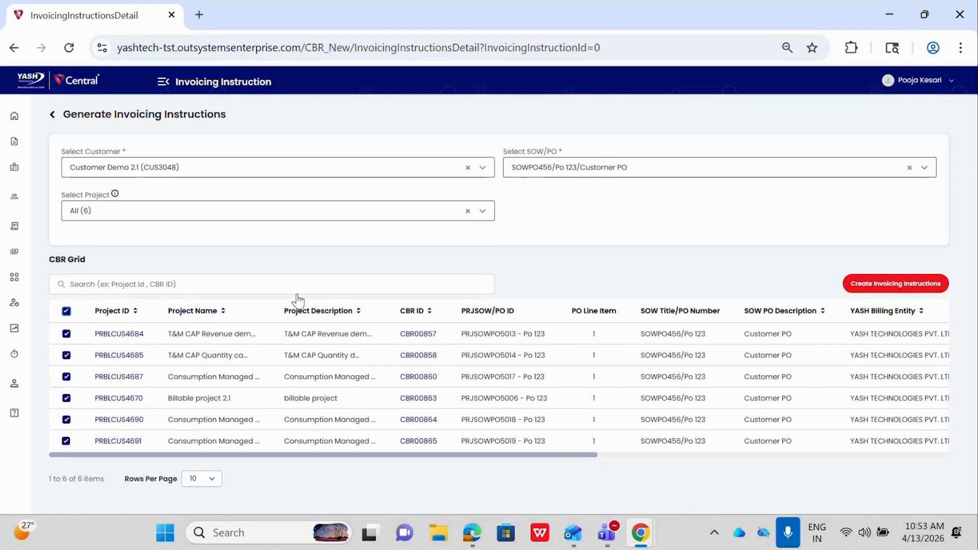
left_click(898, 286)
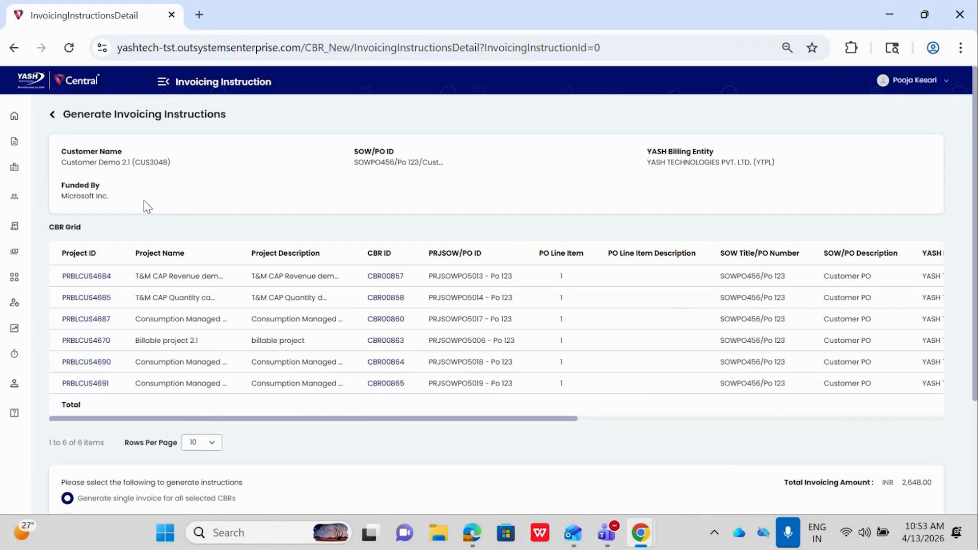
- Examine the selected CBRs' project details, billing types, billing periods and amounts, and the generation options below the grid
scroll(143, 200, "down", 1)
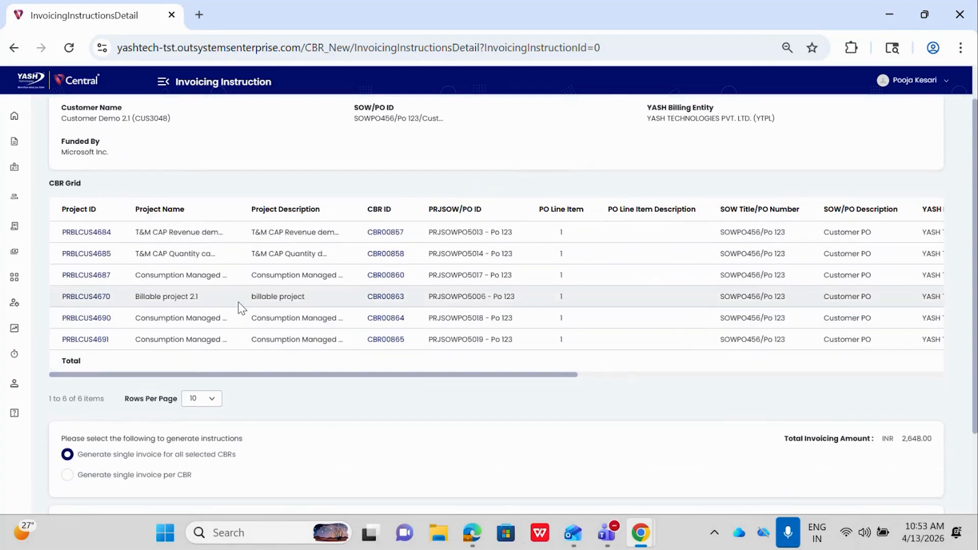
scroll(240, 307, "right", 2)
scroll(240, 307, "right", 5)
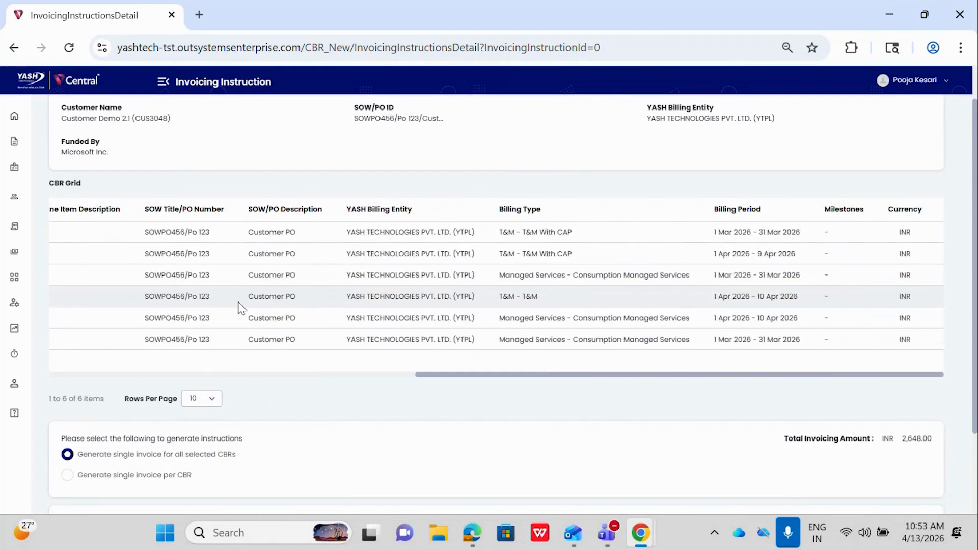
scroll(241, 306, "left", 7)
scroll(241, 306, "up", 1)
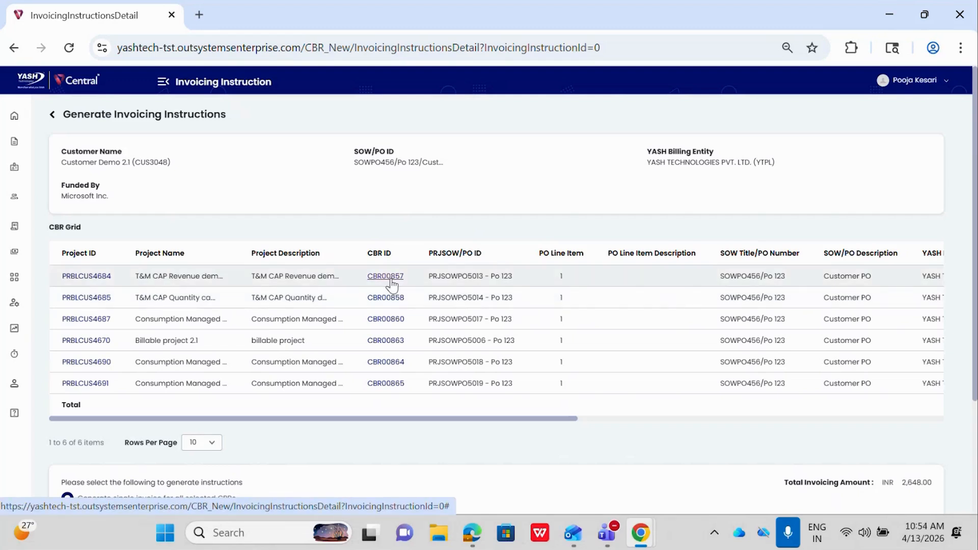
scroll(393, 285, "right", 3)
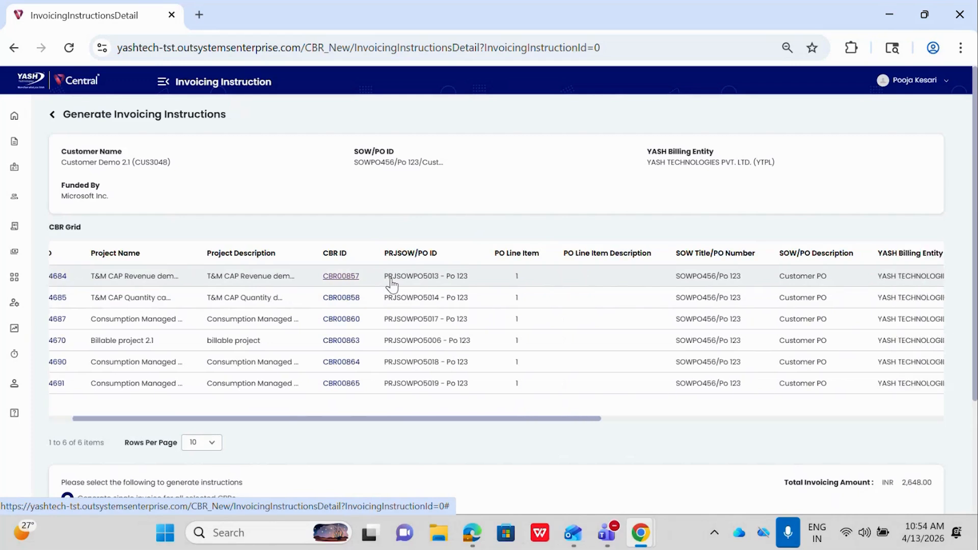
scroll(392, 284, "right", 12)
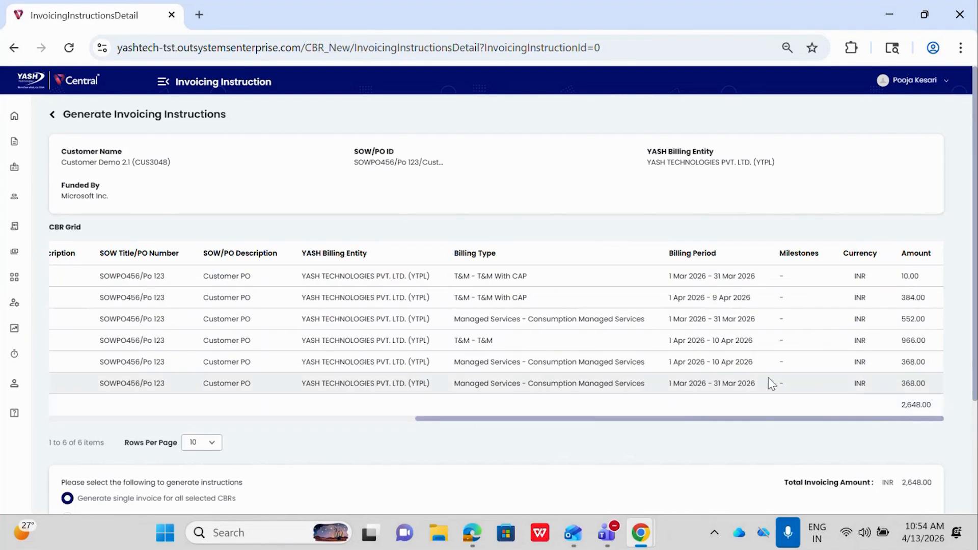
scroll(769, 385, "left", 10)
scroll(484, 432, "down", 3)
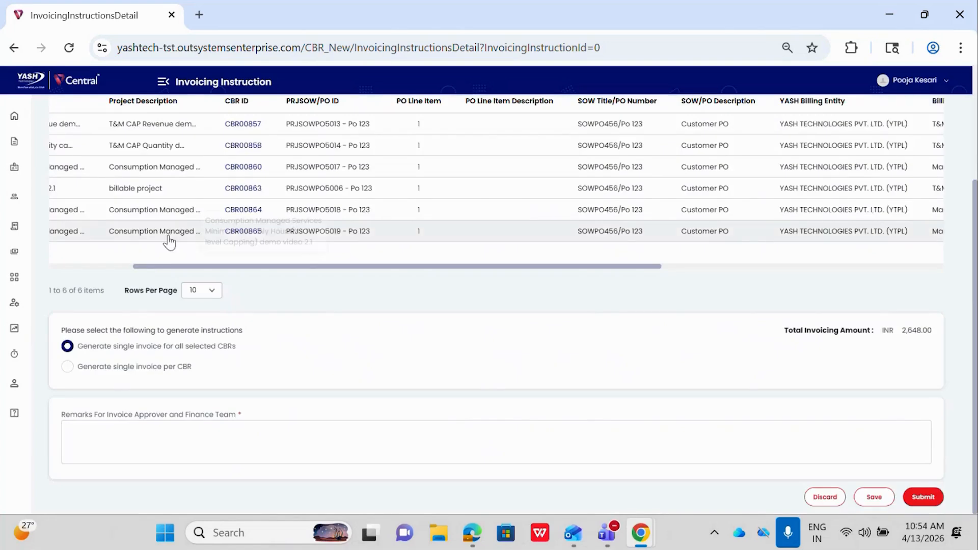
scroll(168, 237, "left", 3)
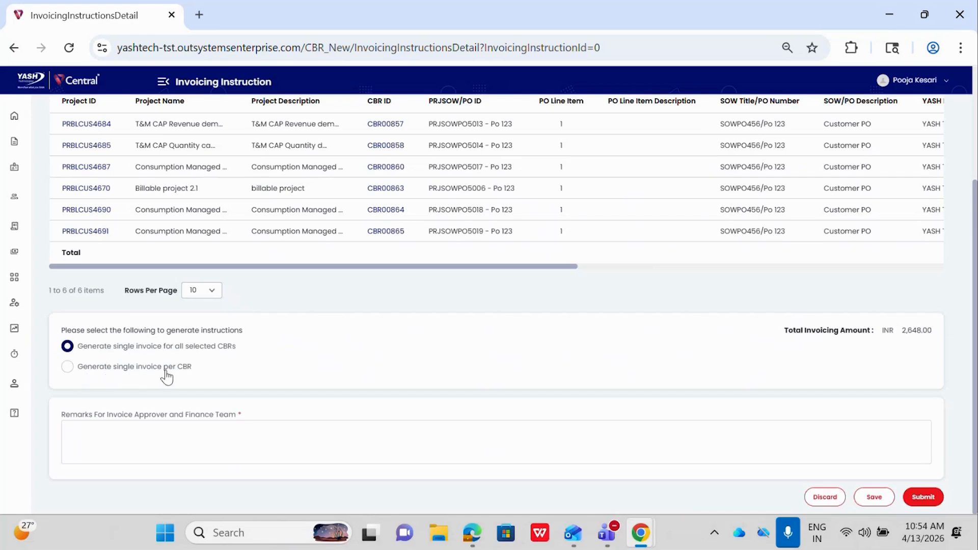
- Try the option to generate a single invoice per CBR, and return to a single invoice for all selected CBRs
left_click(67, 368)
scroll(198, 378, "up", 1)
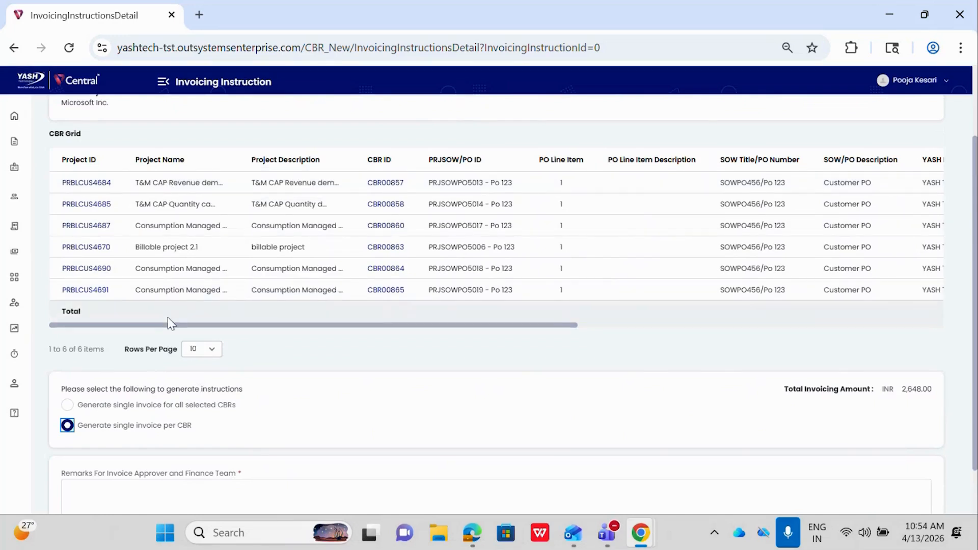
scroll(168, 317, "down", 1)
left_click(67, 372)
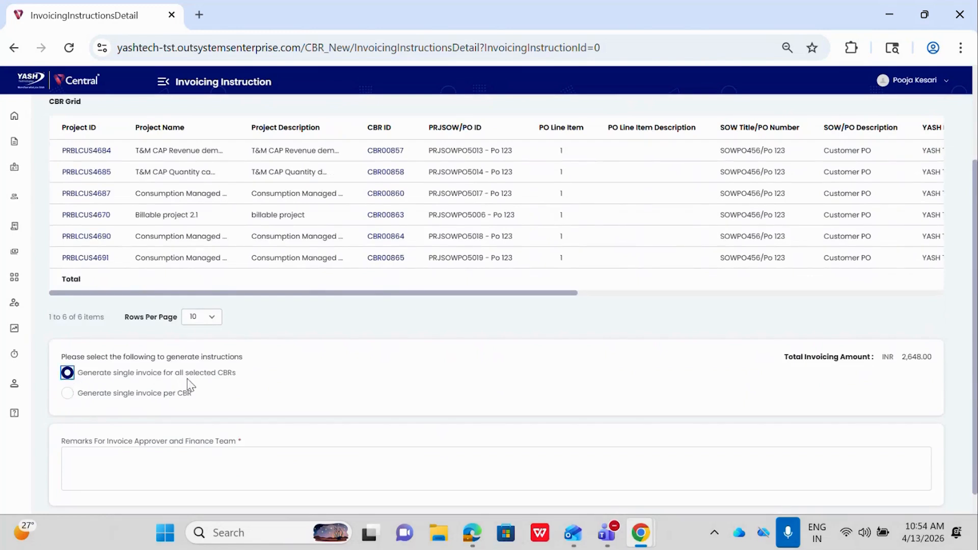
scroll(221, 384, "up", 1)
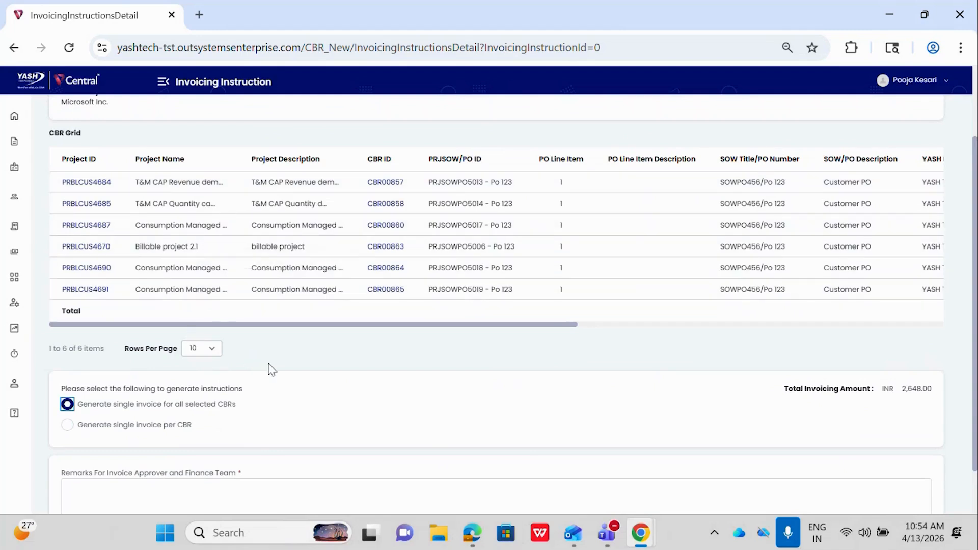
scroll(270, 368, "down", 1)
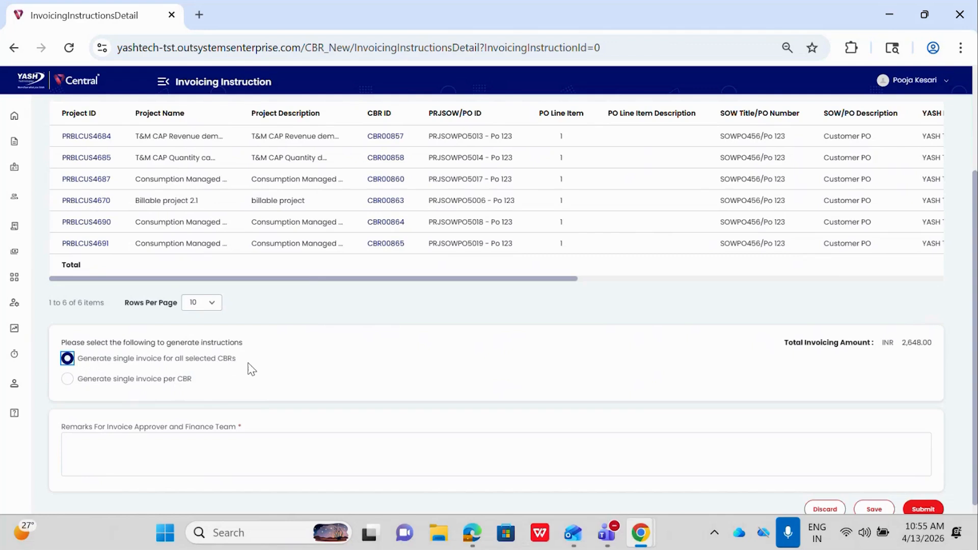
- Enter "demo2.1" as the remarks for the invoice approver and finance team
scroll(252, 369, "down", 1)
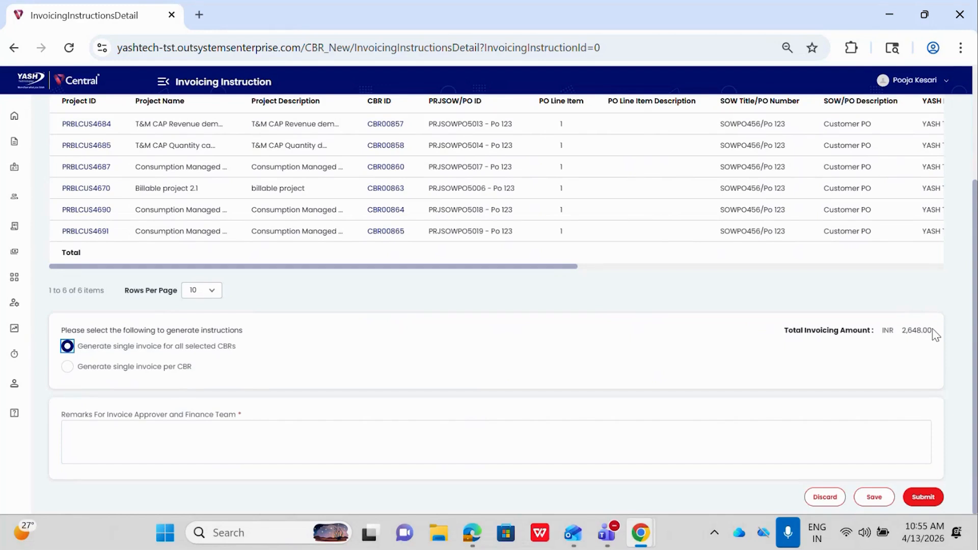
left_click(418, 451)
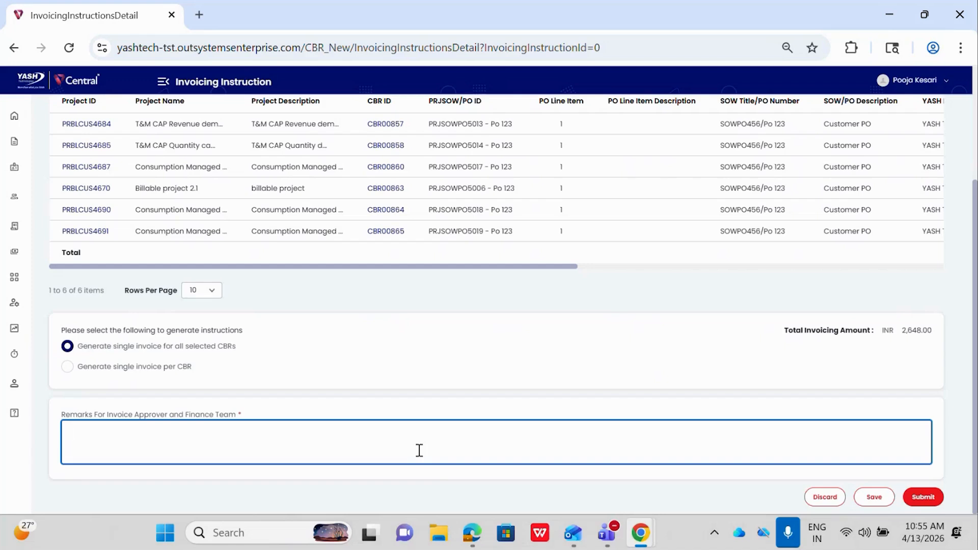
type("demo2.1")
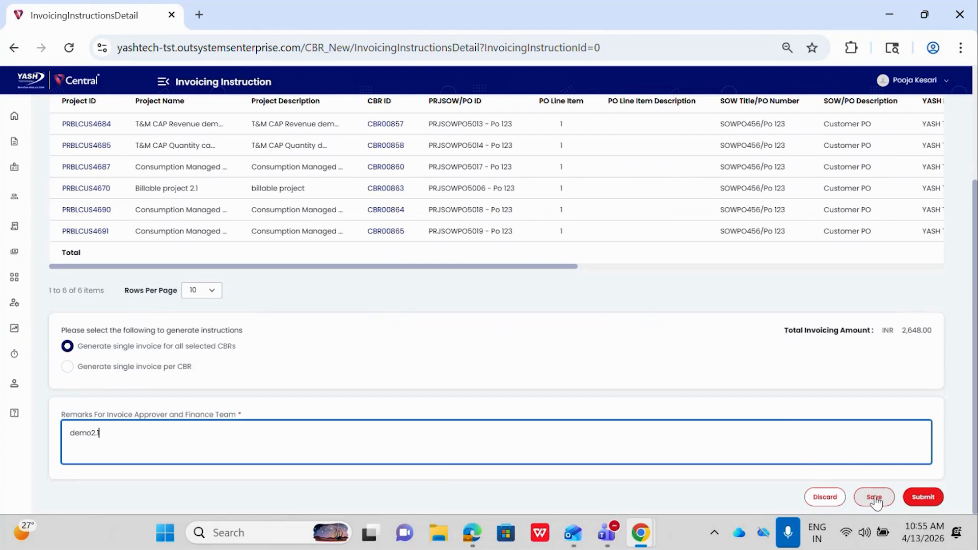
- Submit the invoicing instruction, accept generation for different billing models and periods, and check its status in the list
left_click(917, 502)
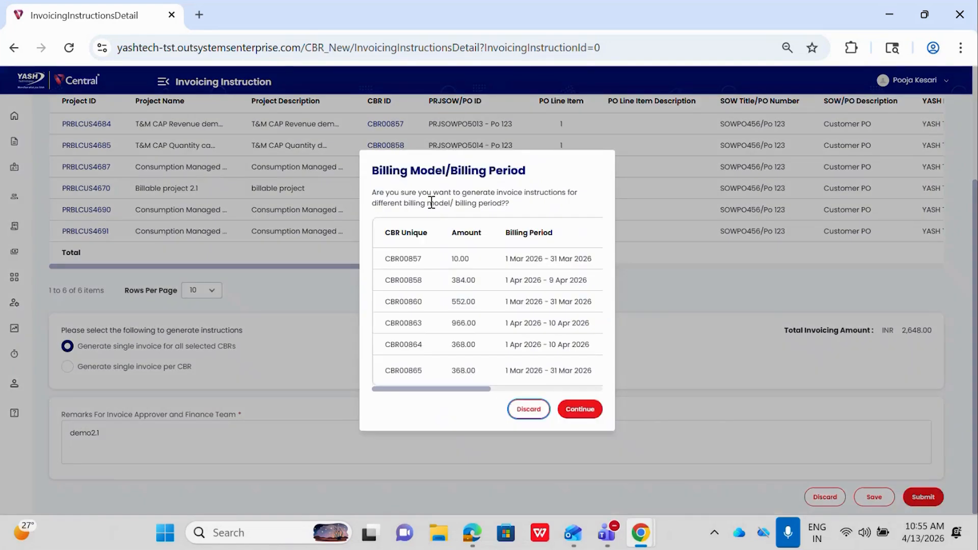
scroll(434, 277, "right", 1)
scroll(437, 281, "left", 1)
left_click(582, 413)
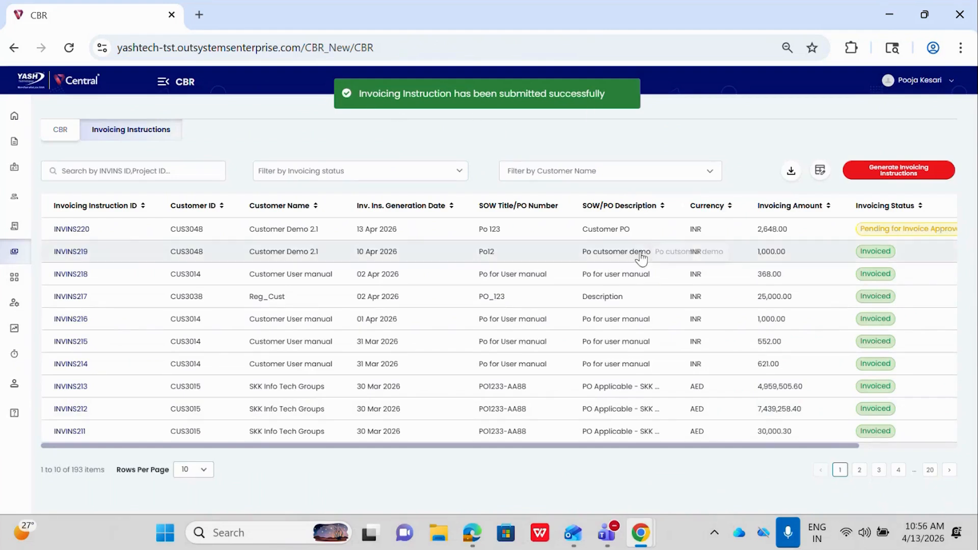
scroll(758, 219, "right", 3)
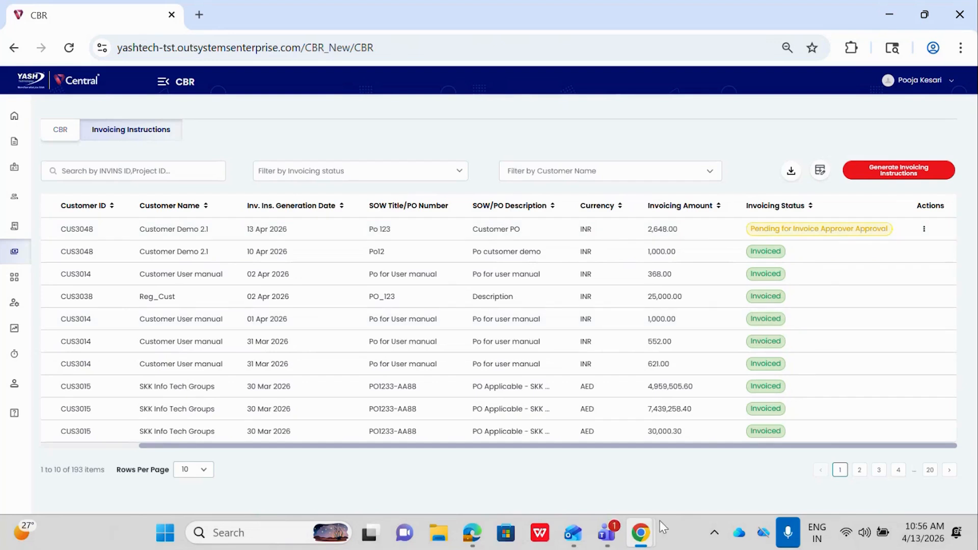
- Switch to the incognito Chrome window and log in as the invoice approver, filling the username and password from the saved credentials
mouse_move(644, 541)
left_click(705, 411)
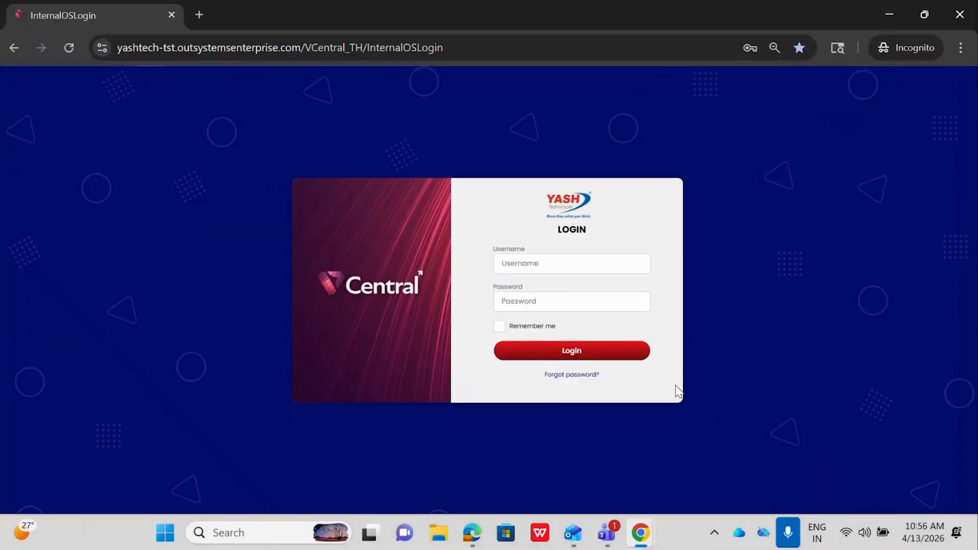
left_click(582, 262)
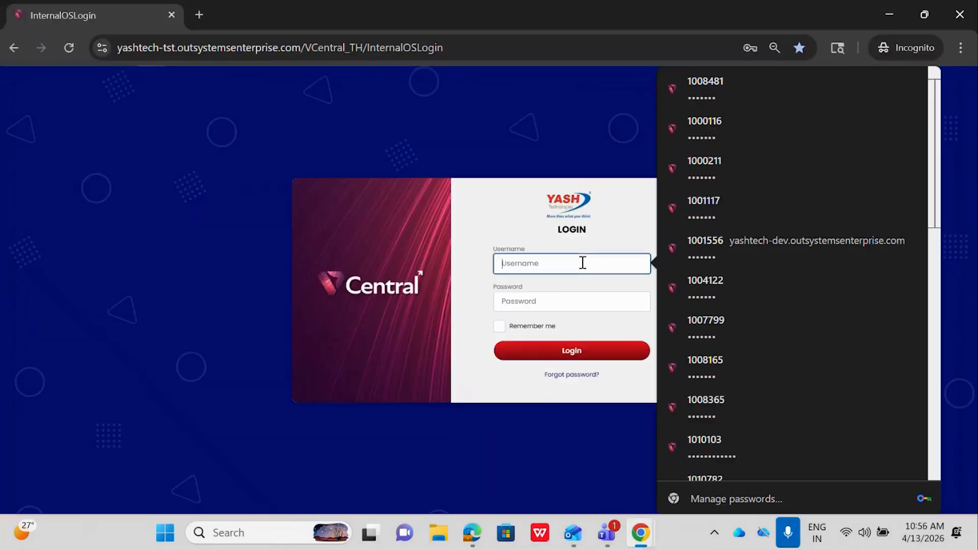
left_click(716, 399)
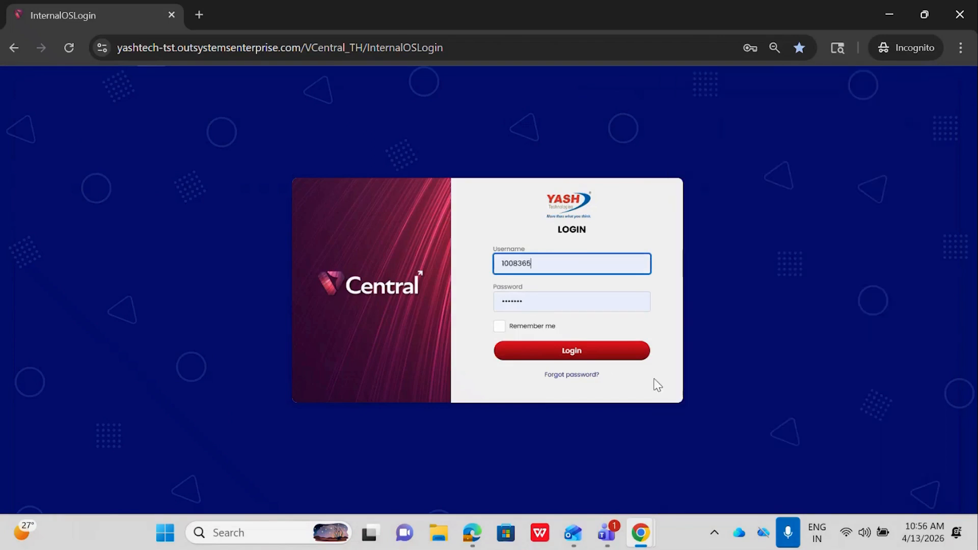
left_click(595, 357)
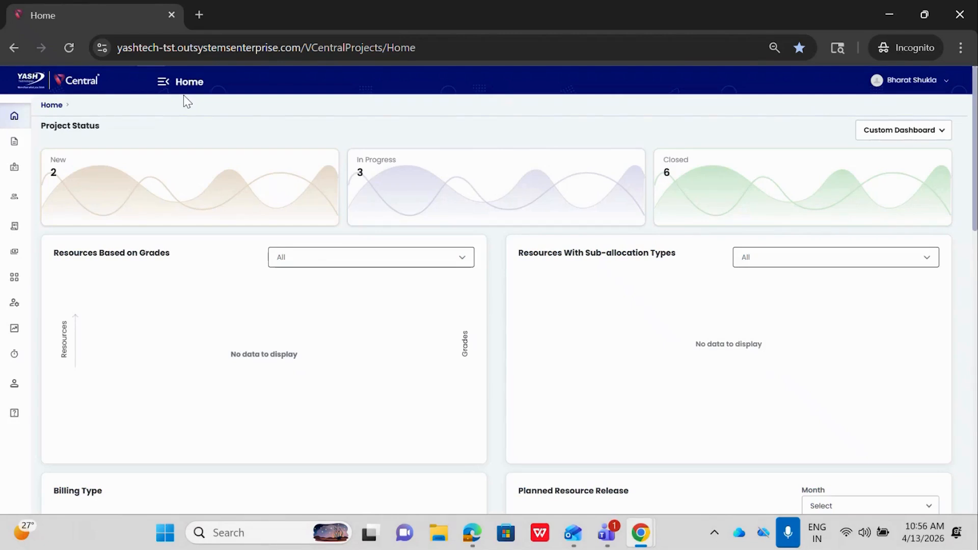
- Go to the invoicing instruction approvals and open the newly submitted instruction for Customer Demo 2.1
left_click(164, 83)
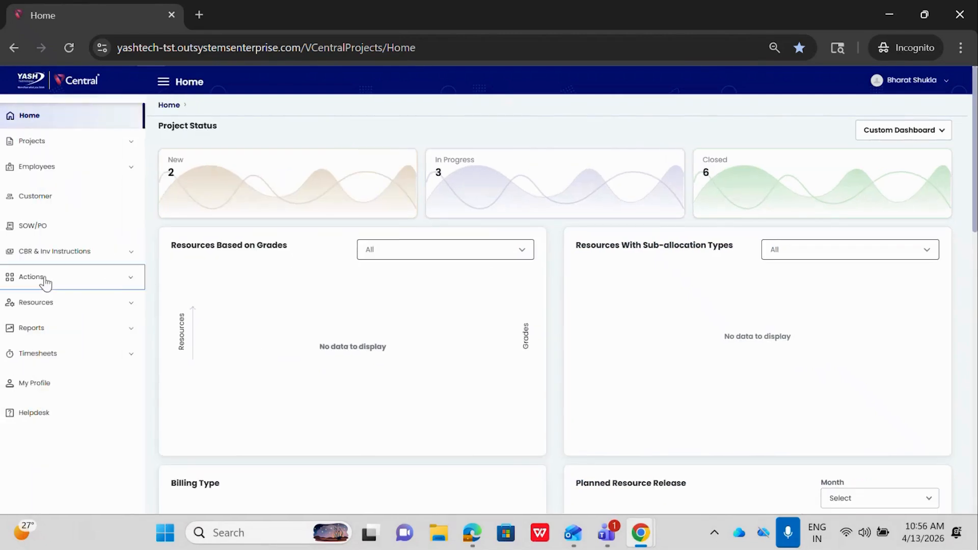
left_click(43, 280)
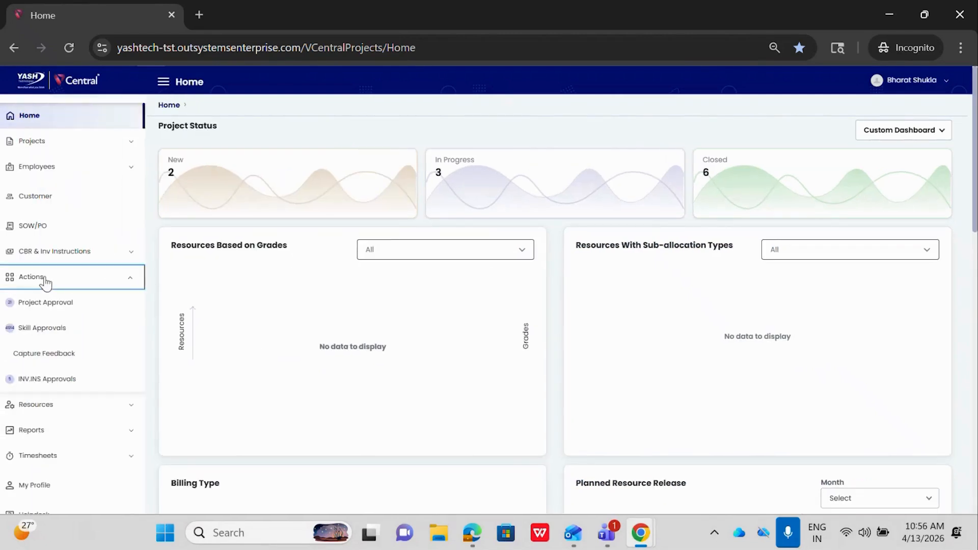
left_click(43, 380)
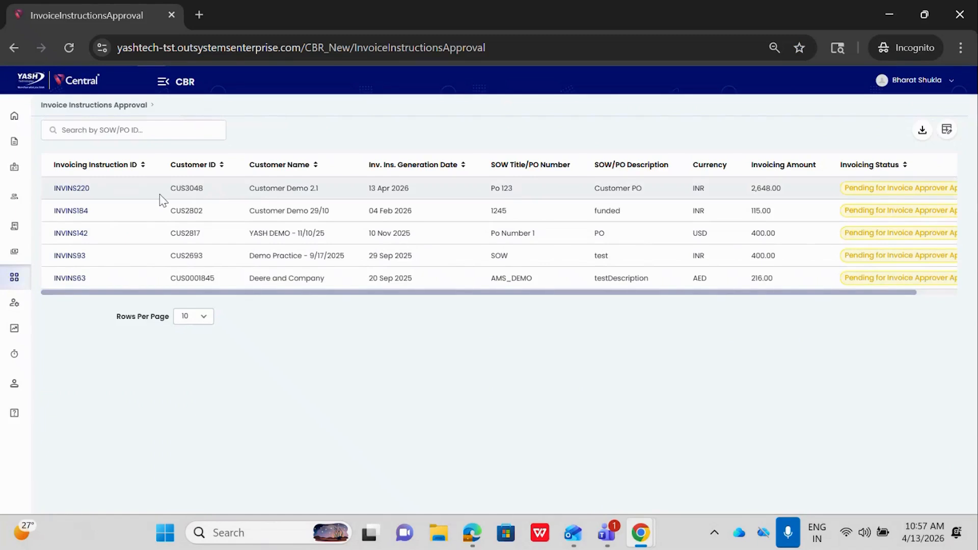
left_click(75, 192)
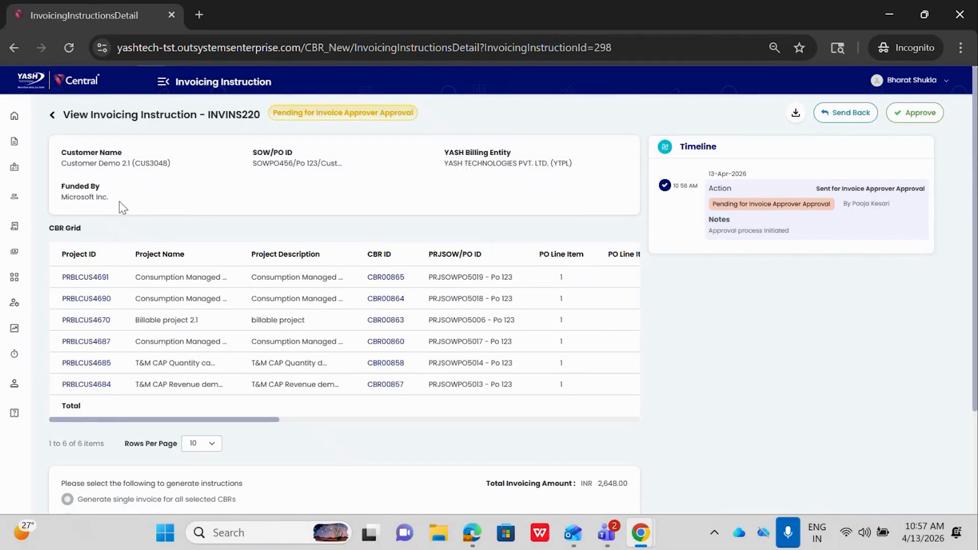
- Review the instruction's CBR grid, generation option and remarks, and inspect the CBR Grid download option without exporting
scroll(122, 208, "down", 1)
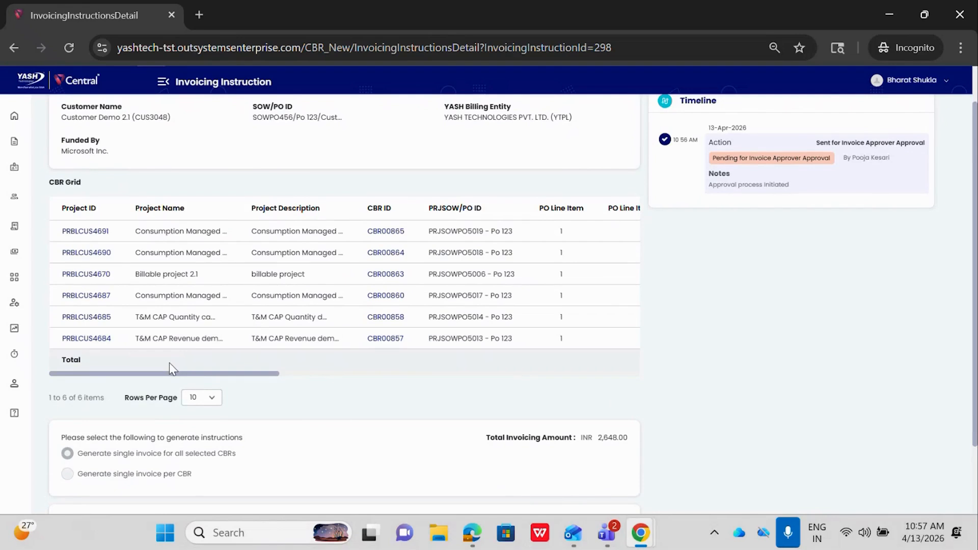
scroll(169, 363, "up", 1)
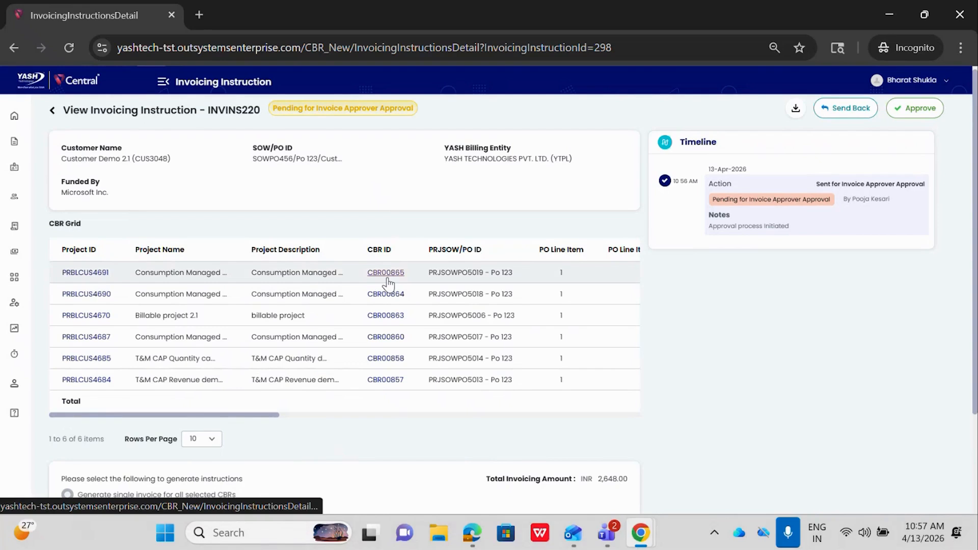
scroll(388, 283, "down", 3)
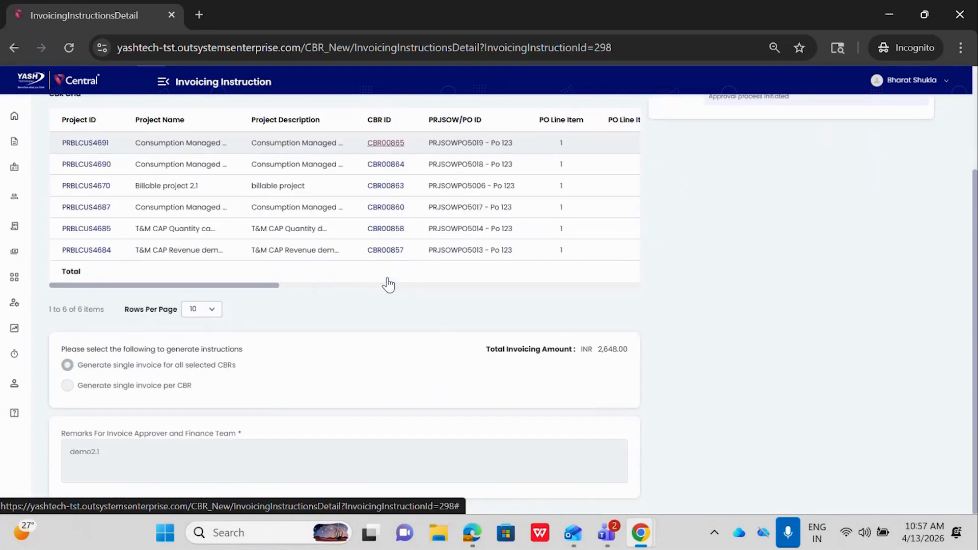
scroll(387, 279, "up", 3)
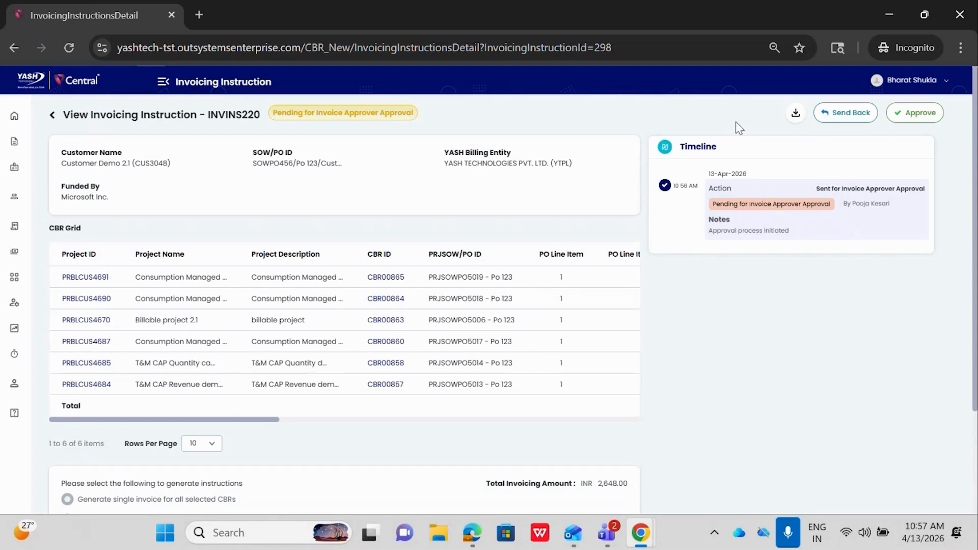
left_click(795, 115)
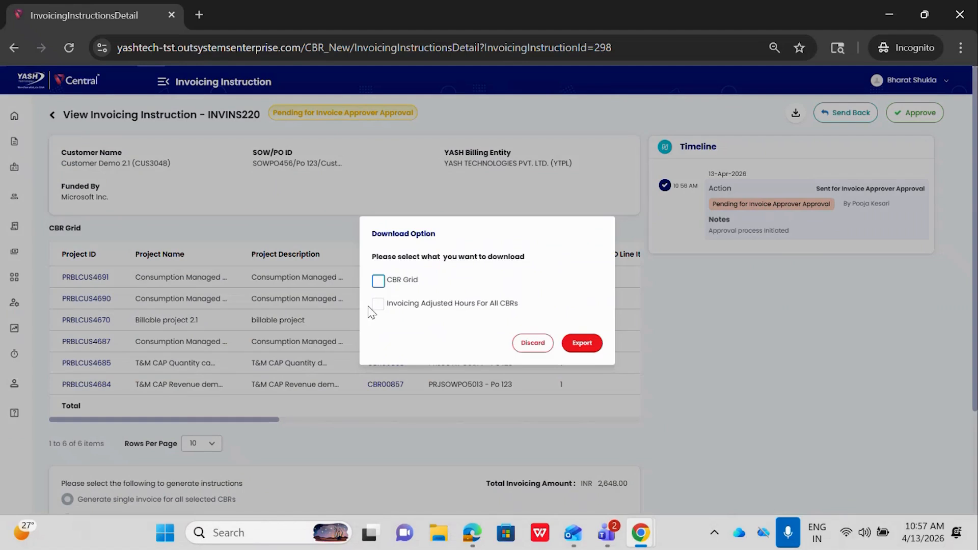
left_click(379, 282)
left_click(378, 281)
left_click(540, 349)
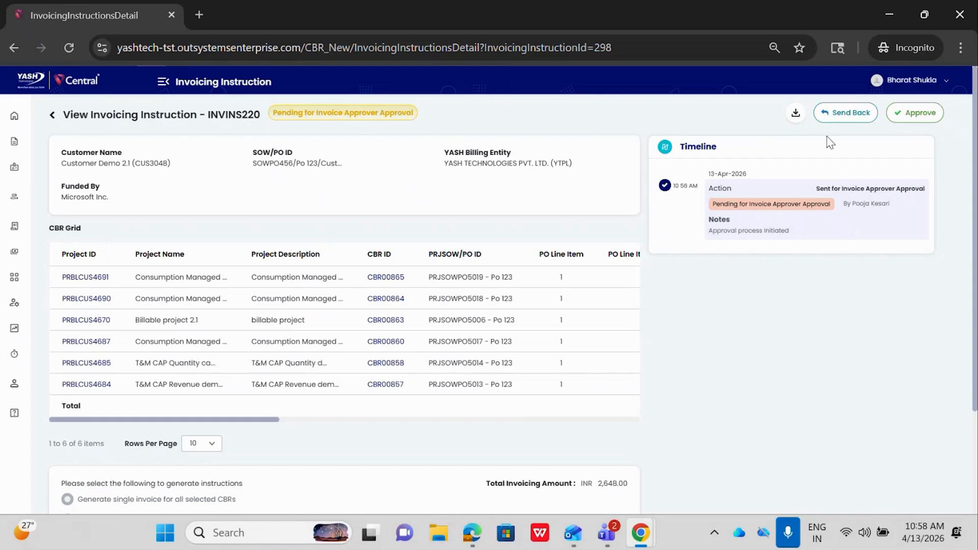
- Send the invoicing instruction back with the approver comment "send back"
left_click(836, 116)
left_click(440, 283)
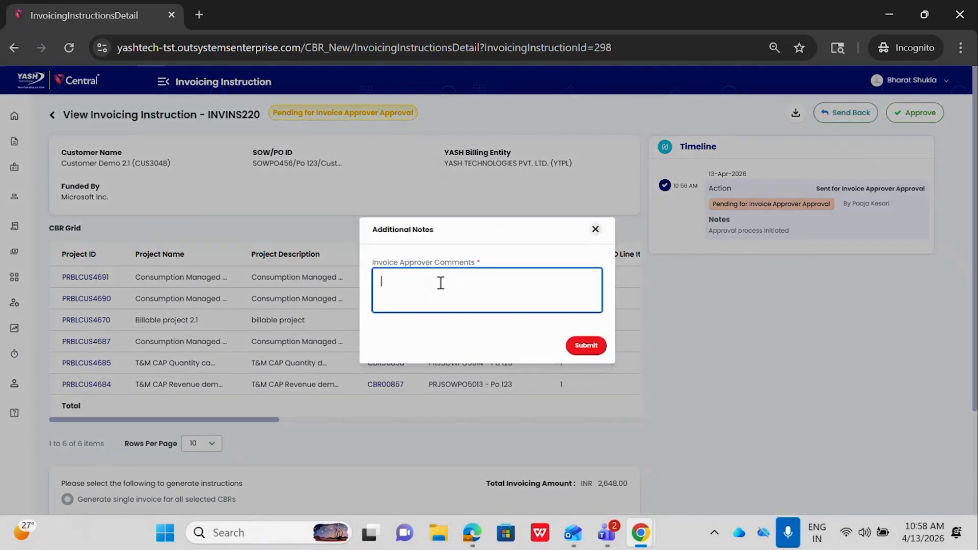
type("send back")
left_click(588, 353)
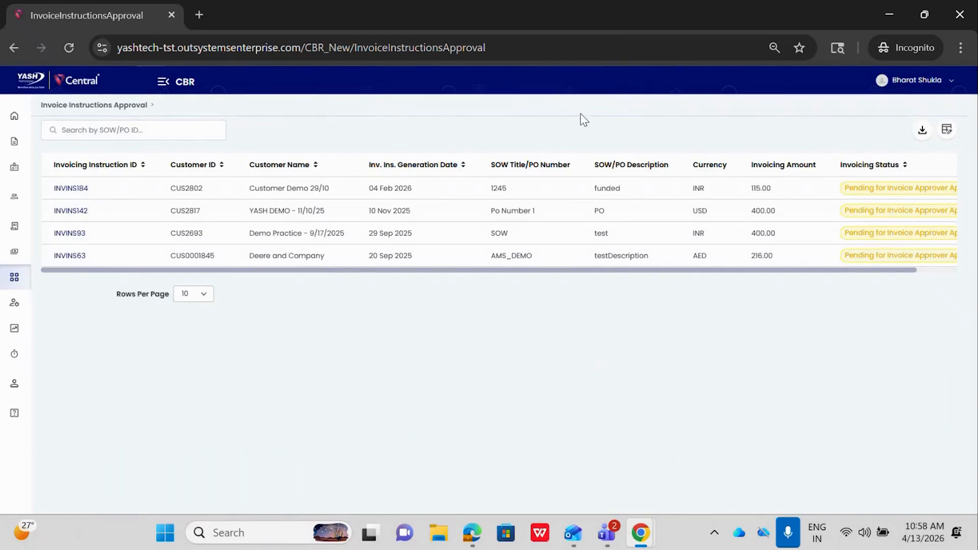
- Switch to the invoice manager's Chrome window, reload the invoicing instructions list and check the sent-back instruction's status
mouse_move(648, 544)
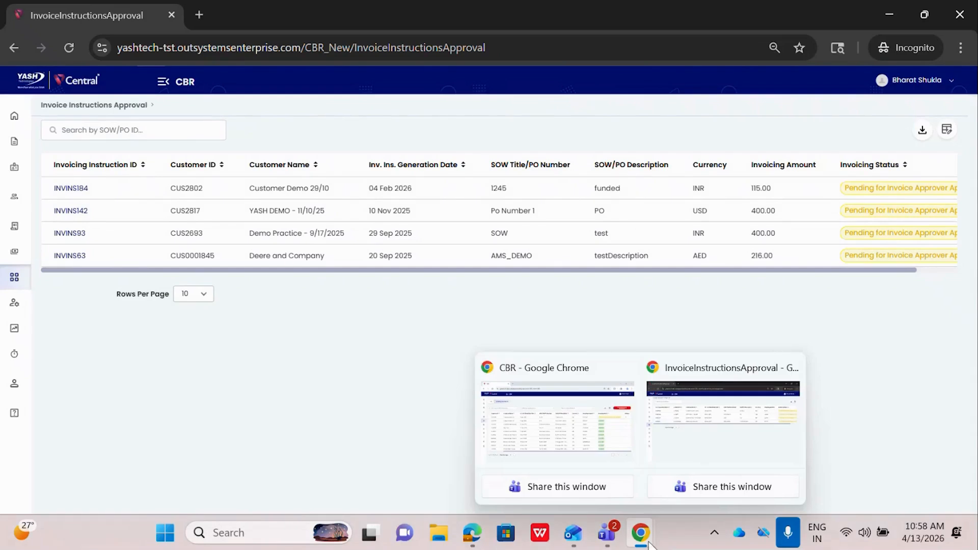
left_click(606, 415)
left_click(69, 48)
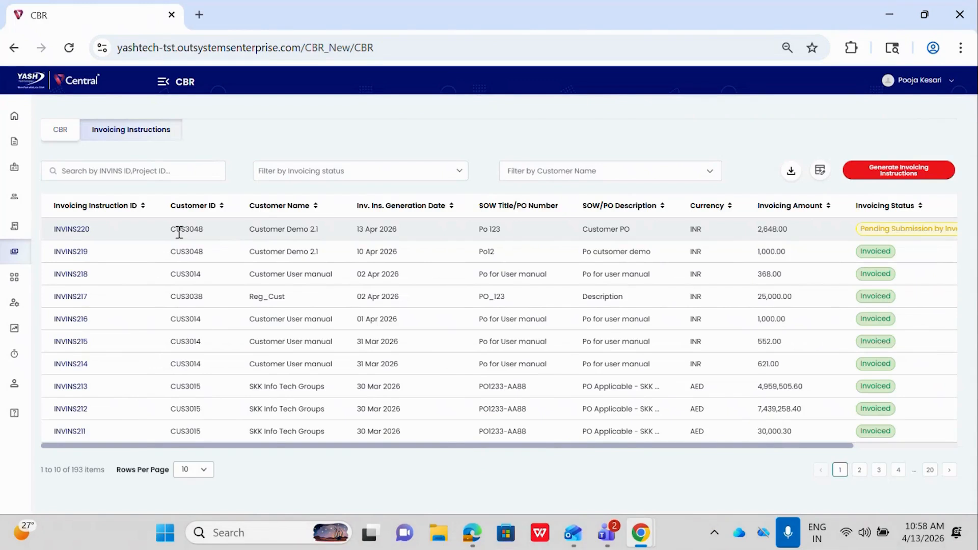
scroll(258, 226, "right", 3)
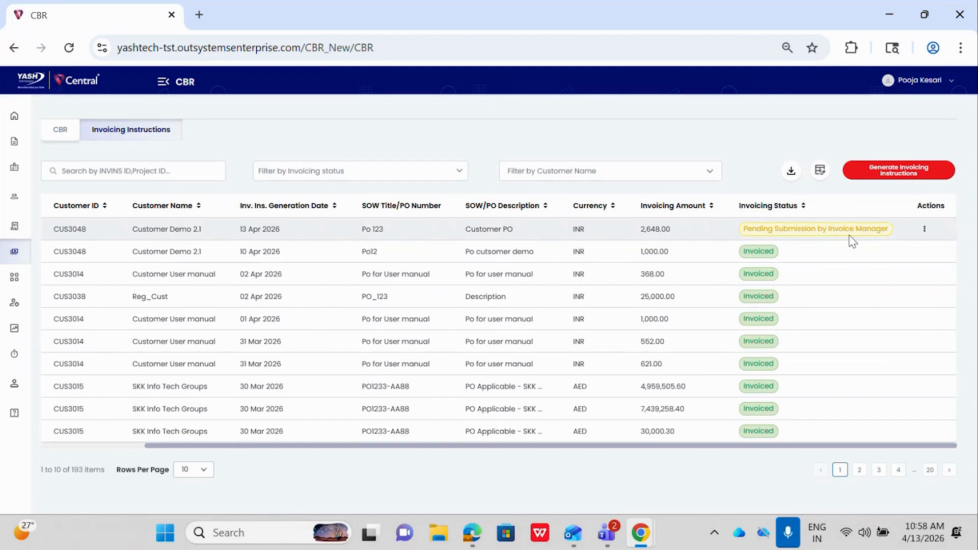
scroll(548, 231, "left", 3)
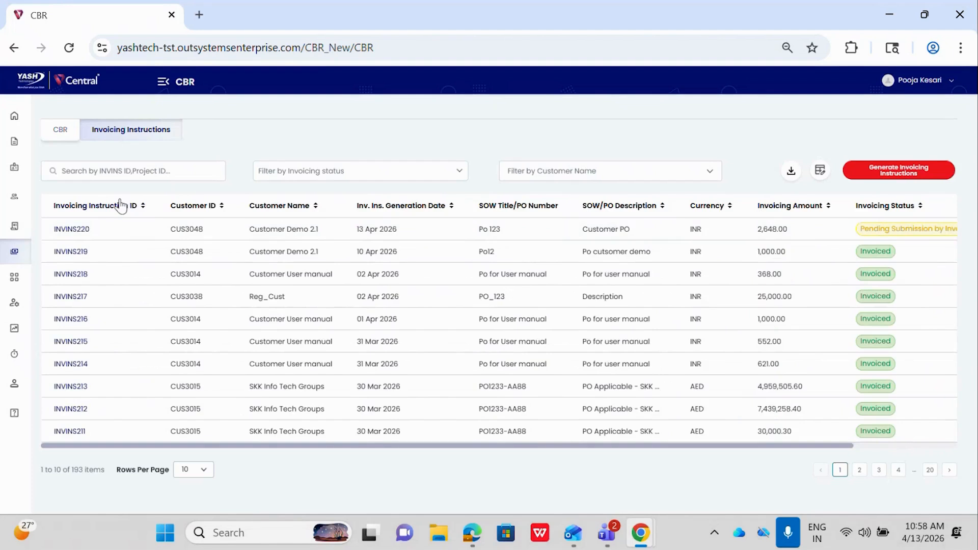
- Open the sent-back instruction for editing and review the CBR grid's amounts, billing types, billing periods and send-back options
left_click(74, 230)
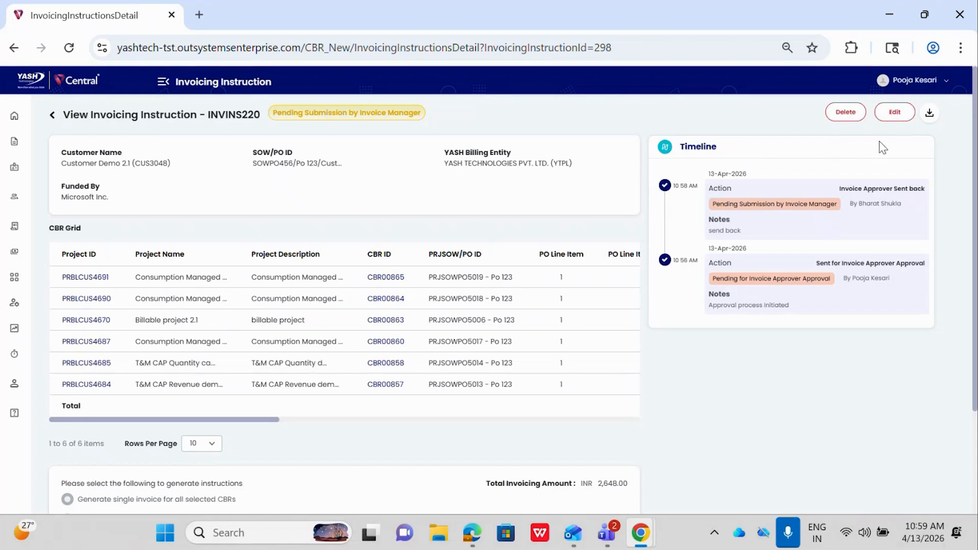
left_click(890, 117)
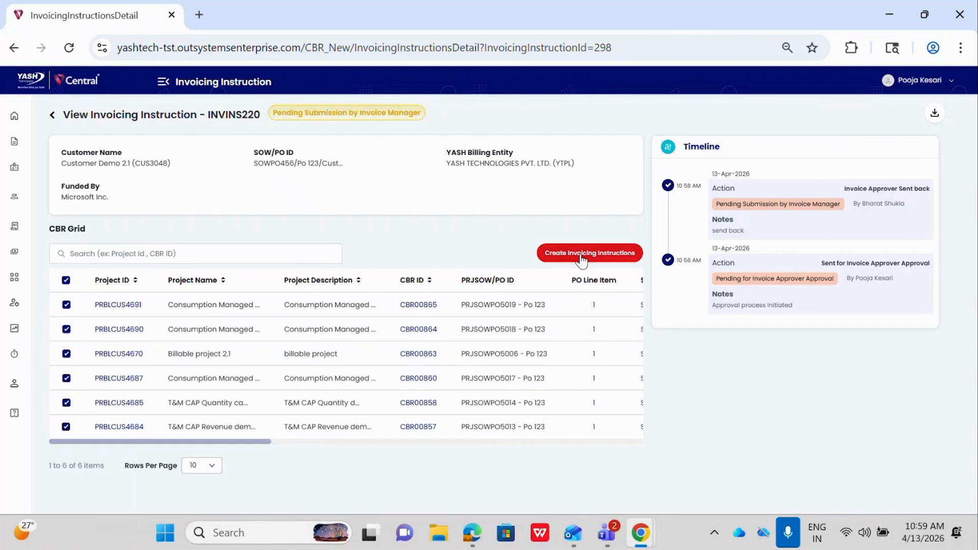
scroll(535, 331, "right", 5)
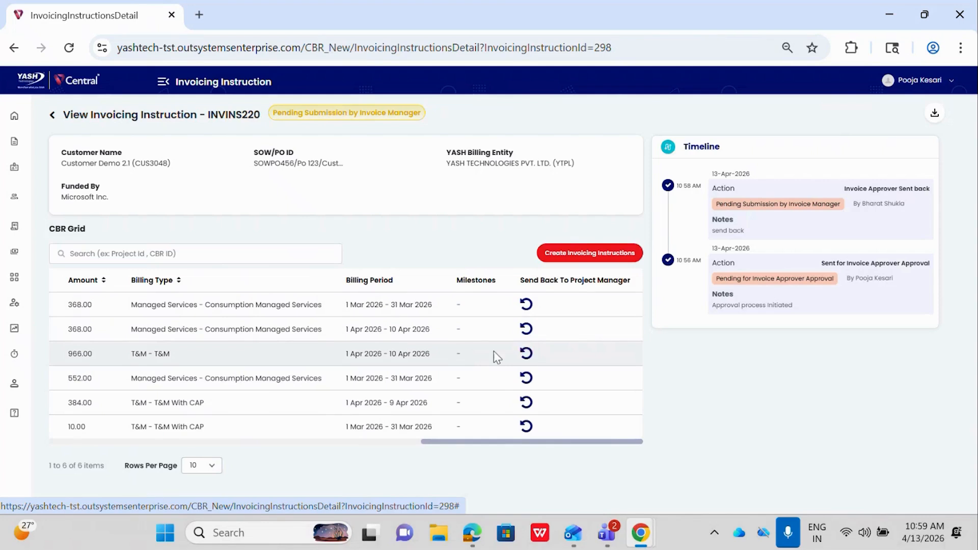
scroll(459, 352, "left", 10)
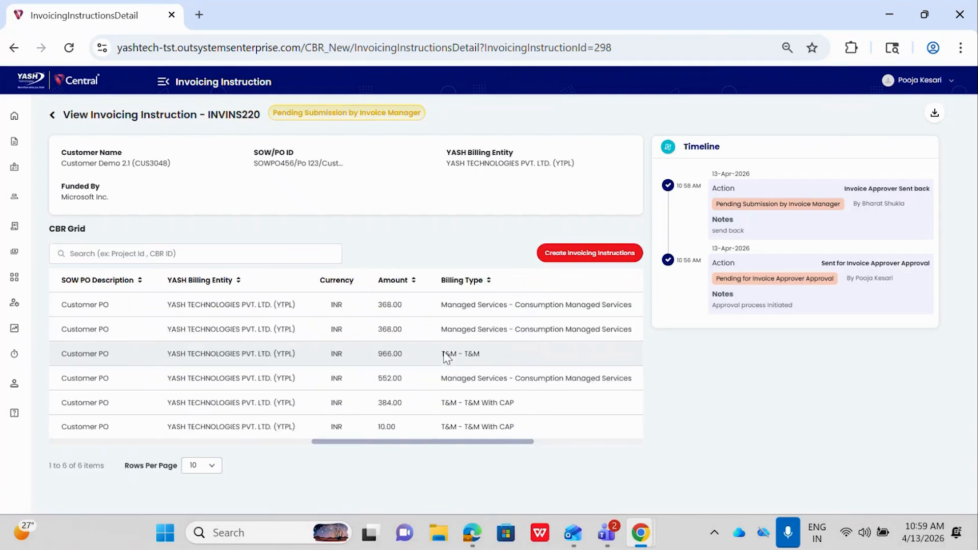
- Create the invoicing instruction again from all selected CBRs and resubmit it, accepting the different billing models and periods
left_click(570, 255)
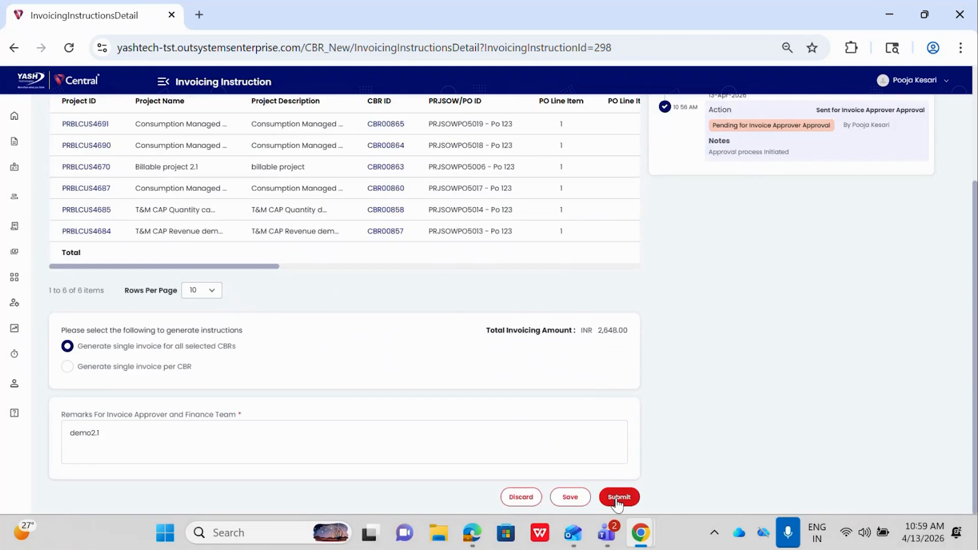
left_click(617, 503)
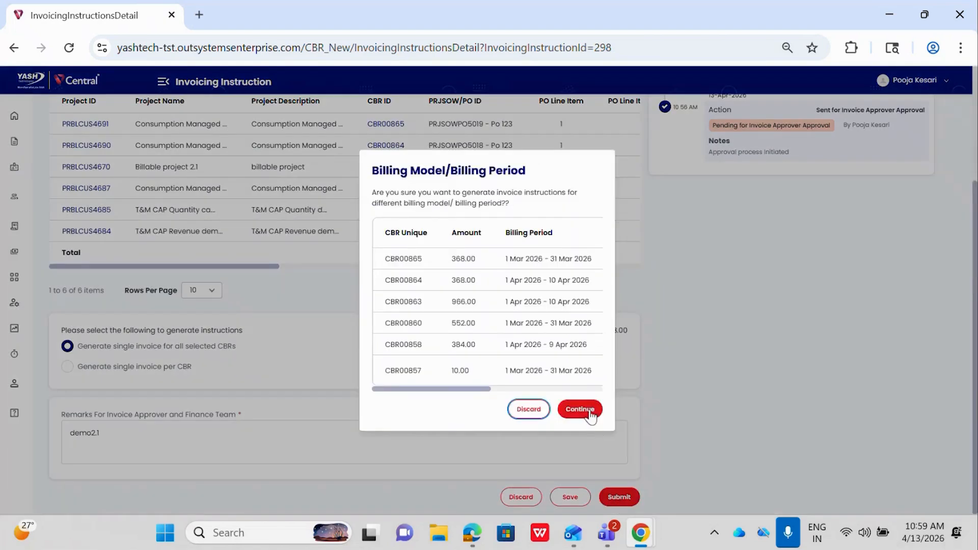
left_click(586, 409)
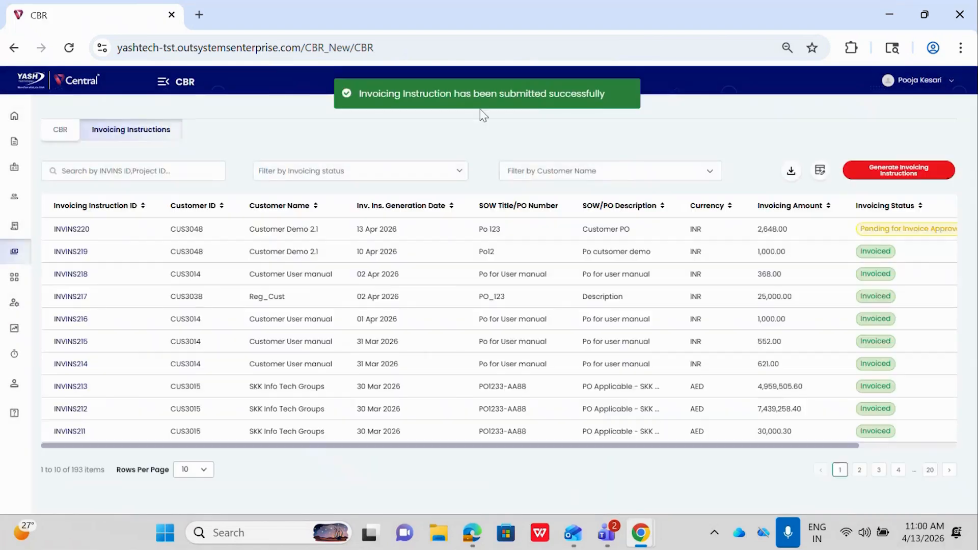
- Switch to the approver's incognito window and reload the list of instructions pending approval
mouse_move(640, 532)
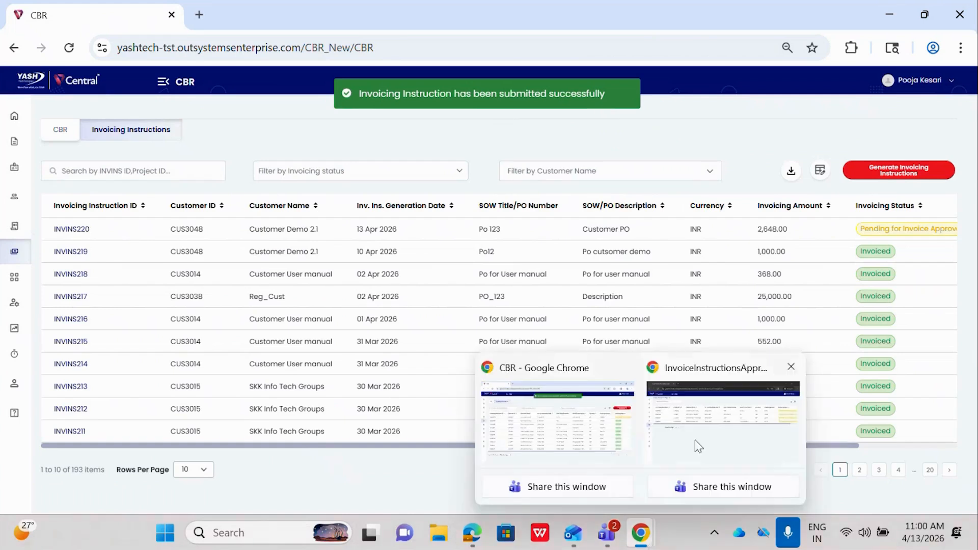
left_click(709, 423)
left_click(61, 47)
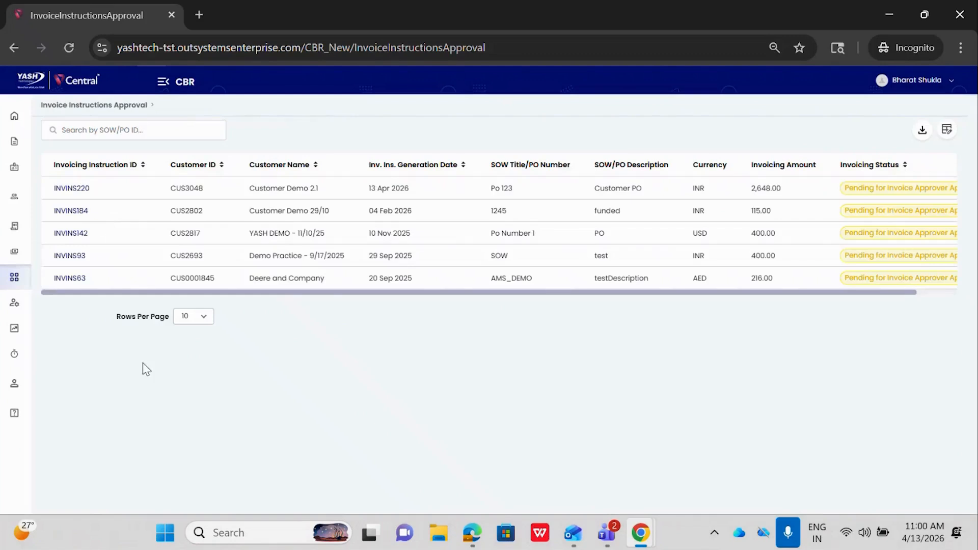
- Open the pending 13 Apr 2026 instruction of Customer Demo 2.1 and approve it with the invoice approver comment "Approve"
left_click(79, 188)
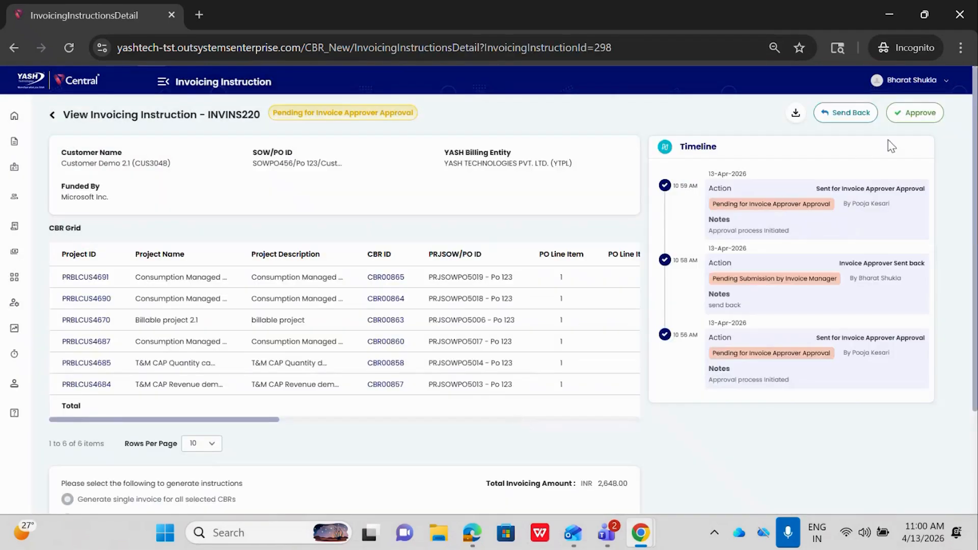
left_click(909, 114)
left_click(427, 292)
type("Approve")
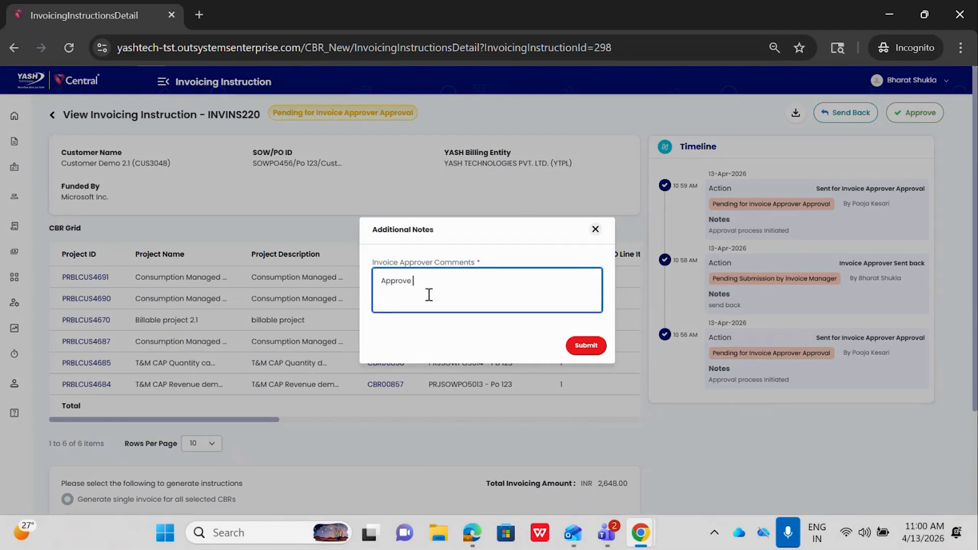
left_click(597, 346)
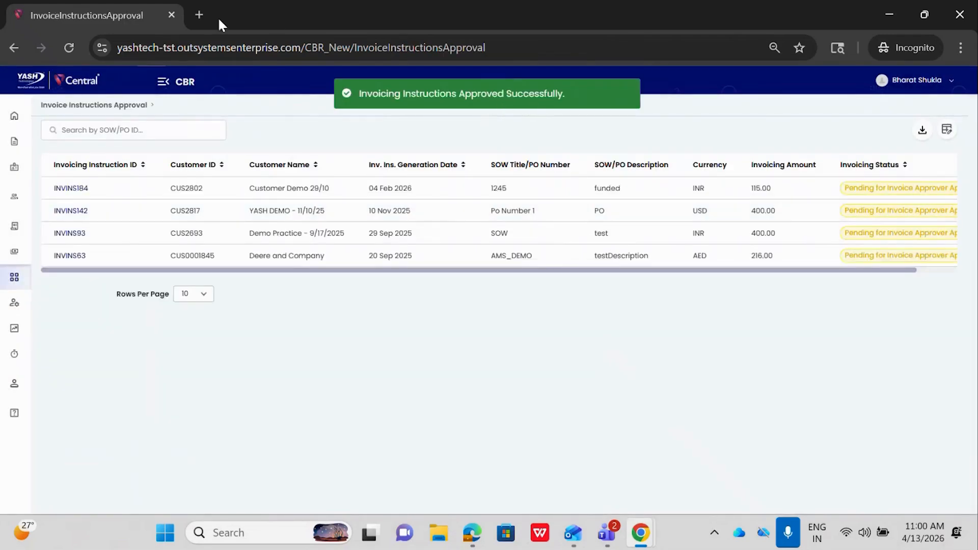
- Open the test environment's login page in a fresh incognito tab and sign in with the finance user's saved username and password
left_click(200, 14)
left_click(172, 15)
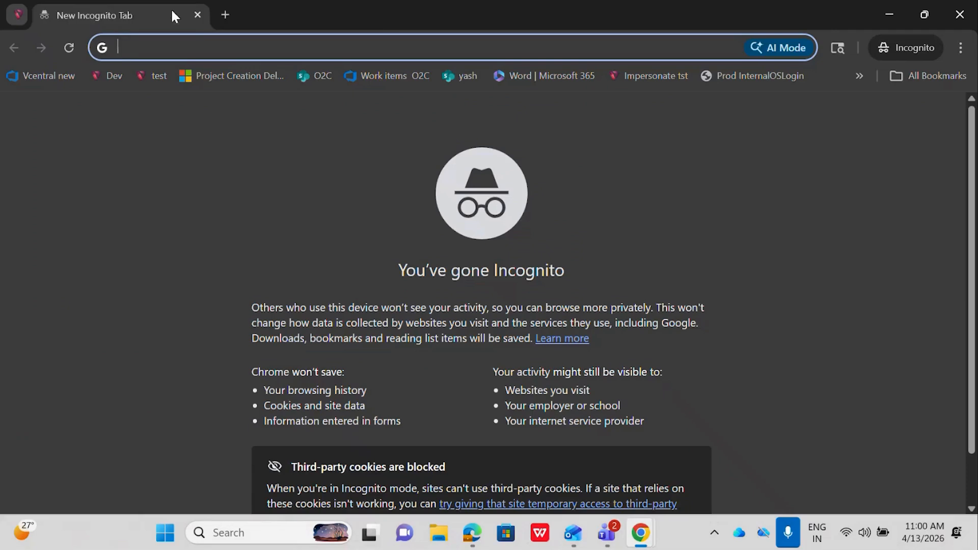
left_click(158, 77)
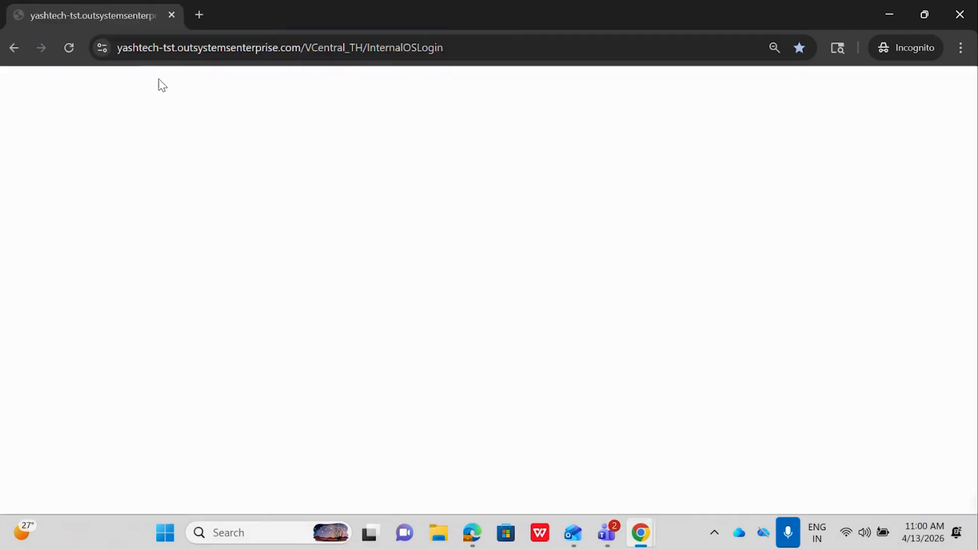
left_click(549, 263)
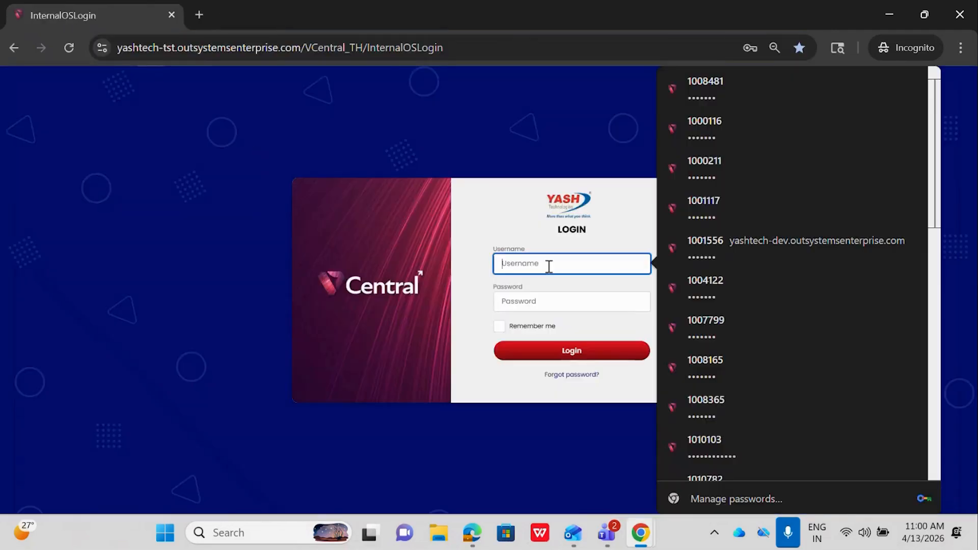
left_click(716, 133)
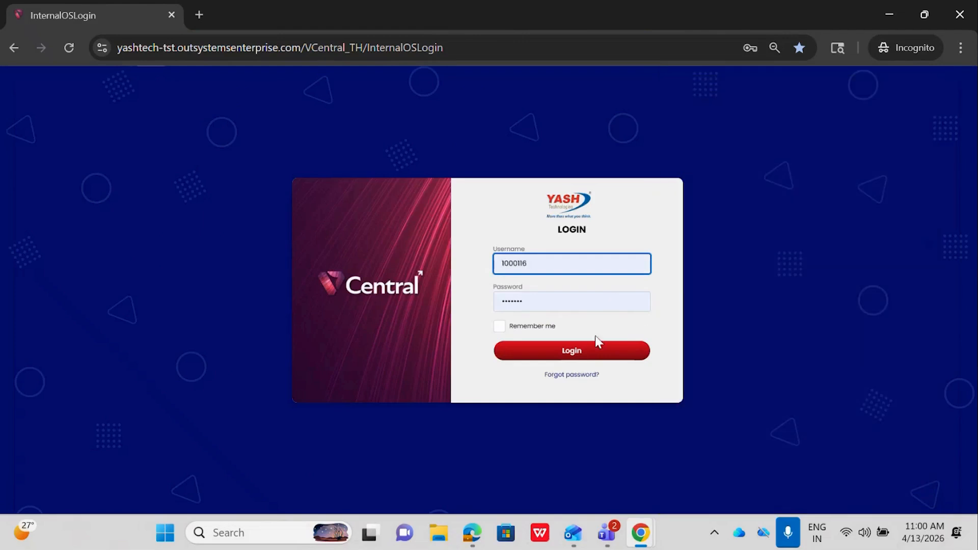
left_click(591, 355)
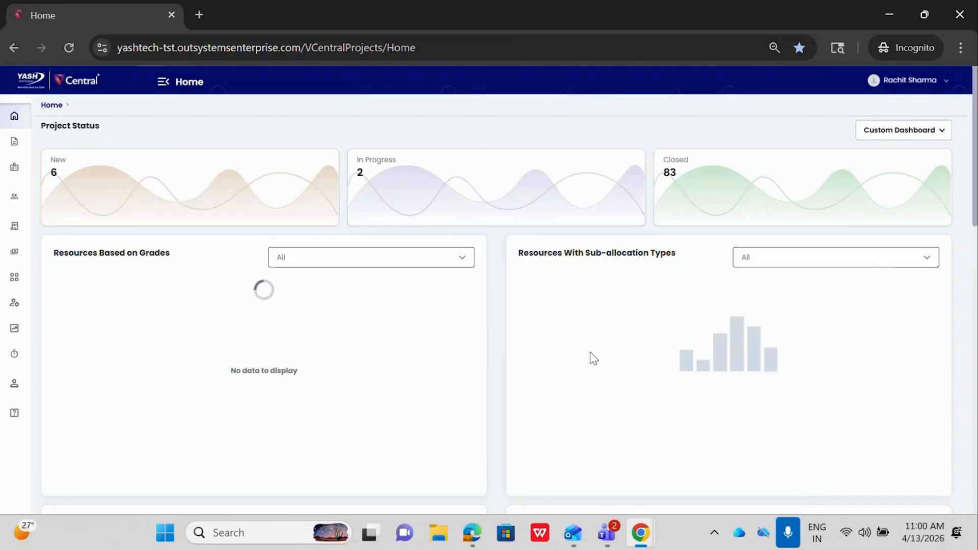
- Open the finance user's list of invoicing instruction approvals
left_click(163, 82)
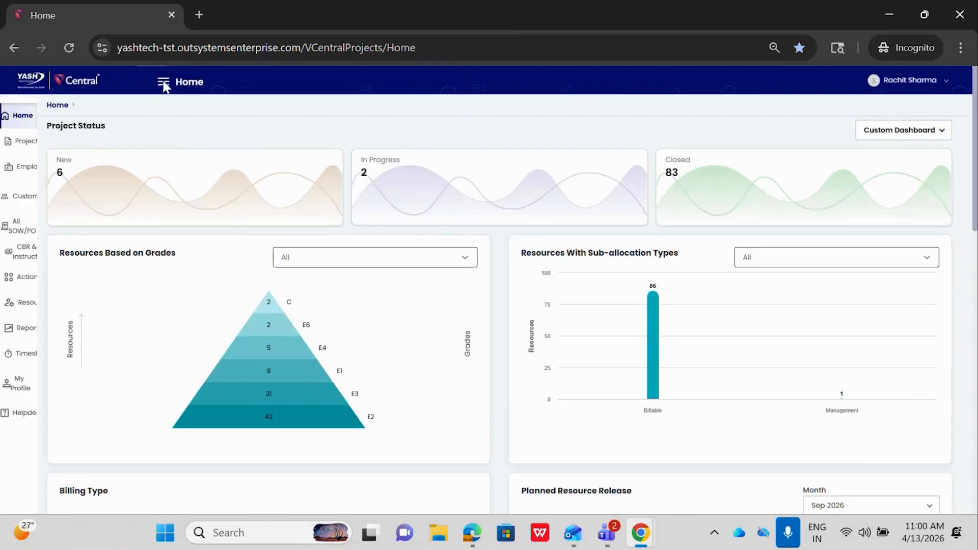
left_click(44, 283)
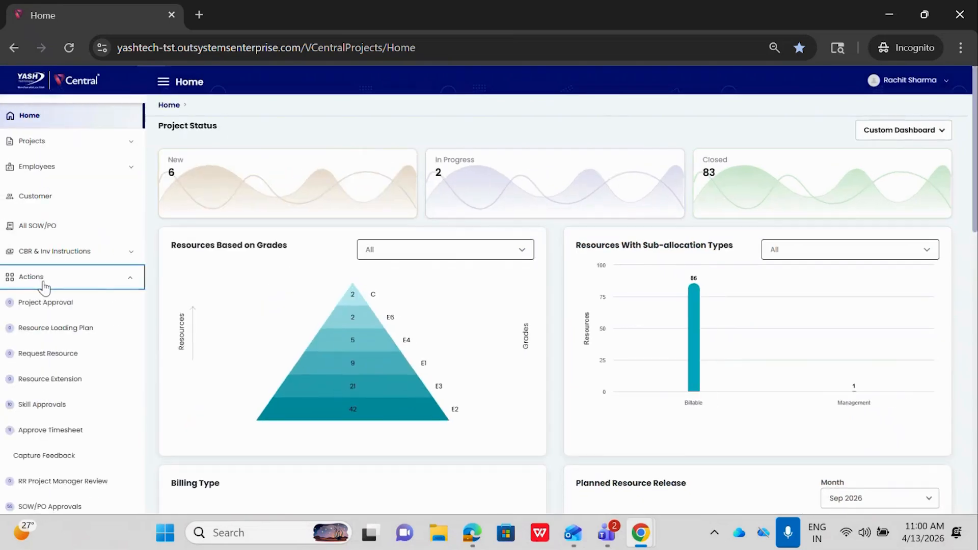
scroll(46, 424, "down", 2)
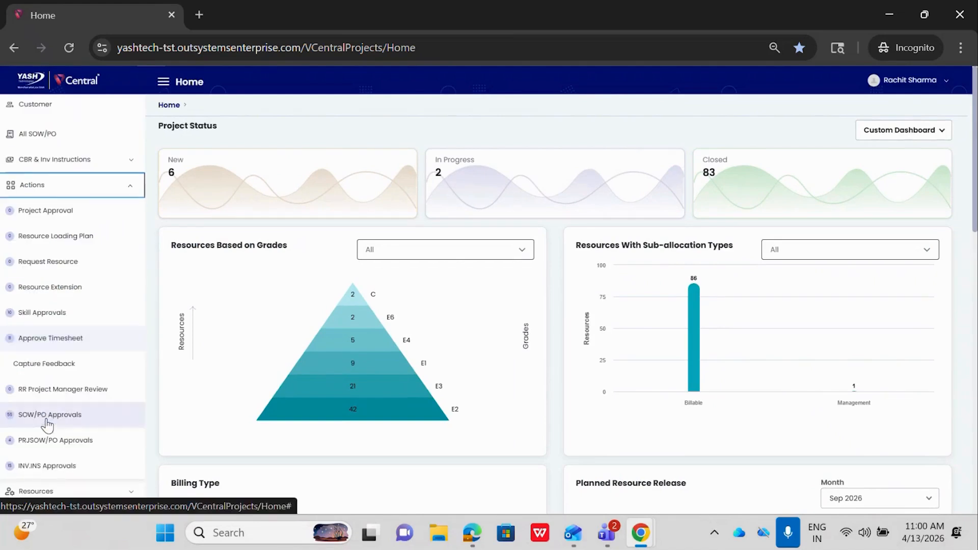
left_click(41, 466)
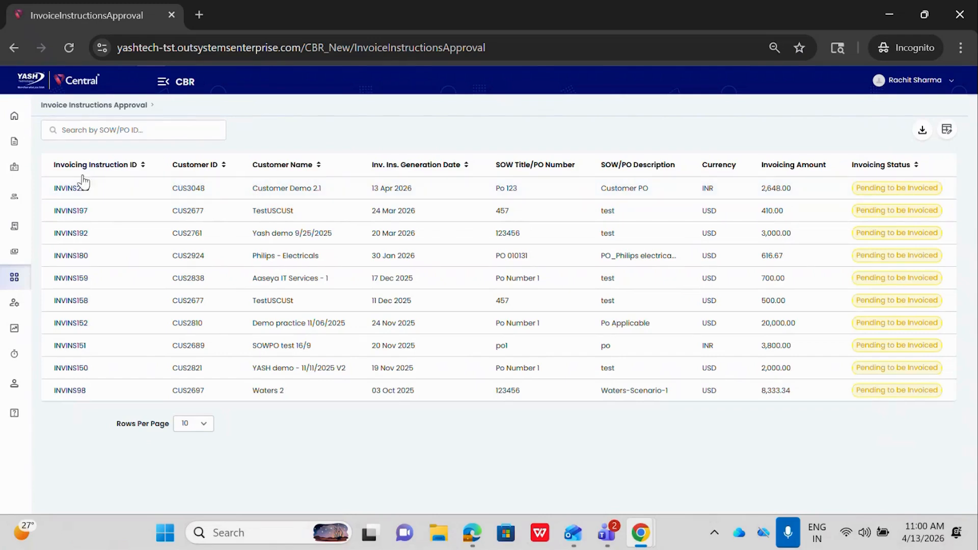
- Open the Customer Demo 2.1 instruction and review its details, timeline and download options without exporting anything
left_click(66, 190)
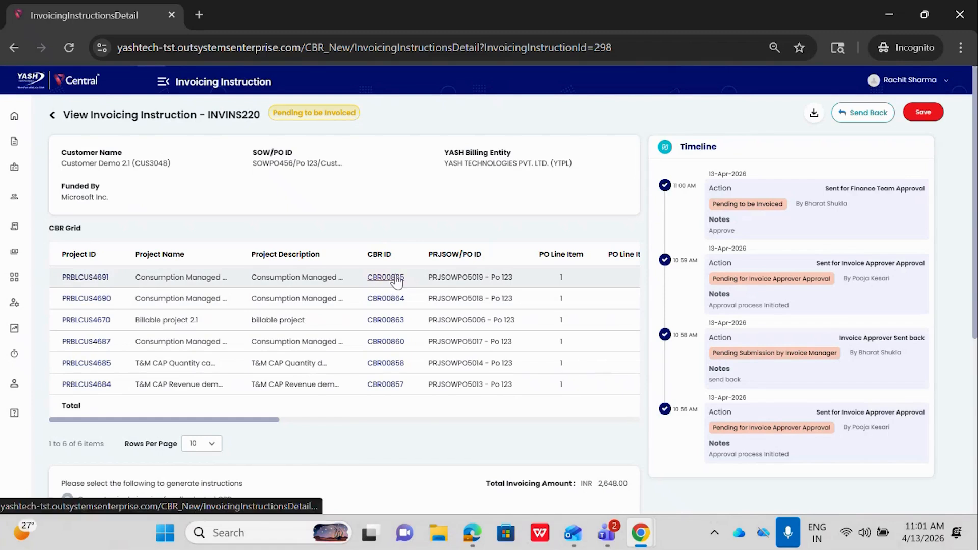
scroll(396, 282, "down", 3)
scroll(395, 279, "up", 3)
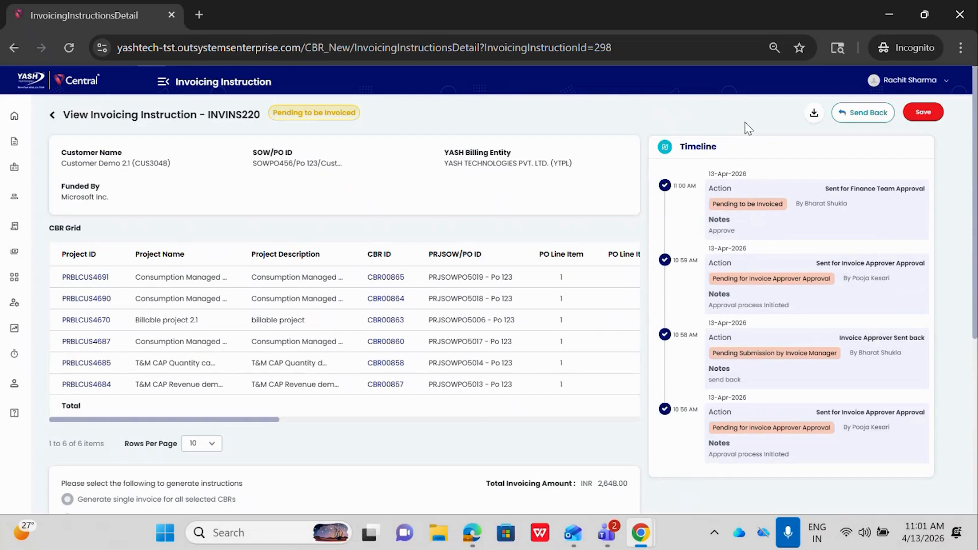
left_click(814, 114)
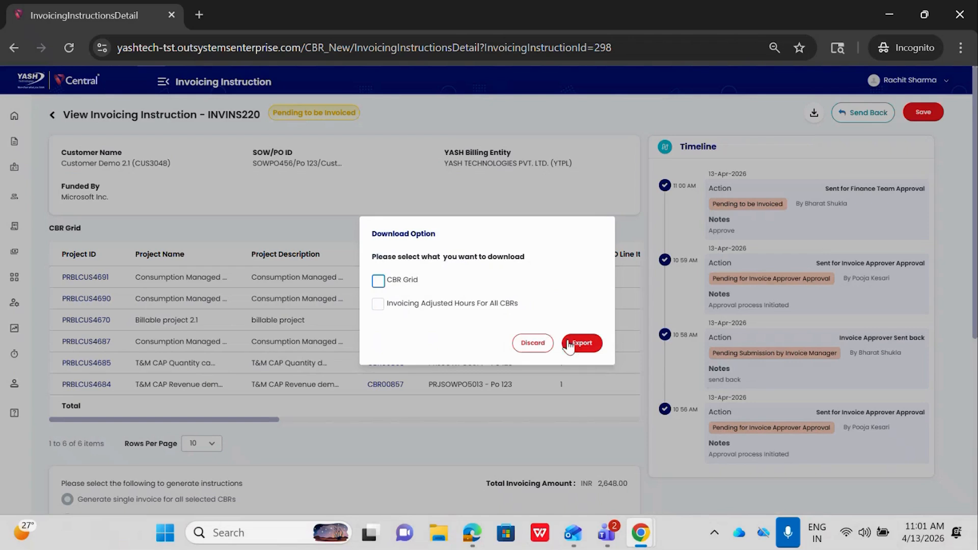
left_click(540, 344)
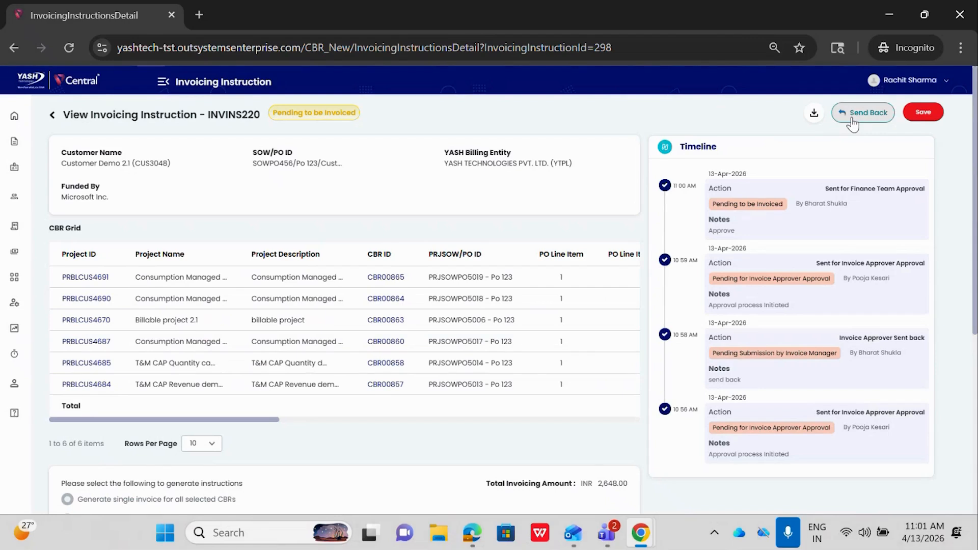
- Set the instruction's invoice status to Invoiced and its invoice generated date to 2026-04-13
scroll(525, 449, "down", 5)
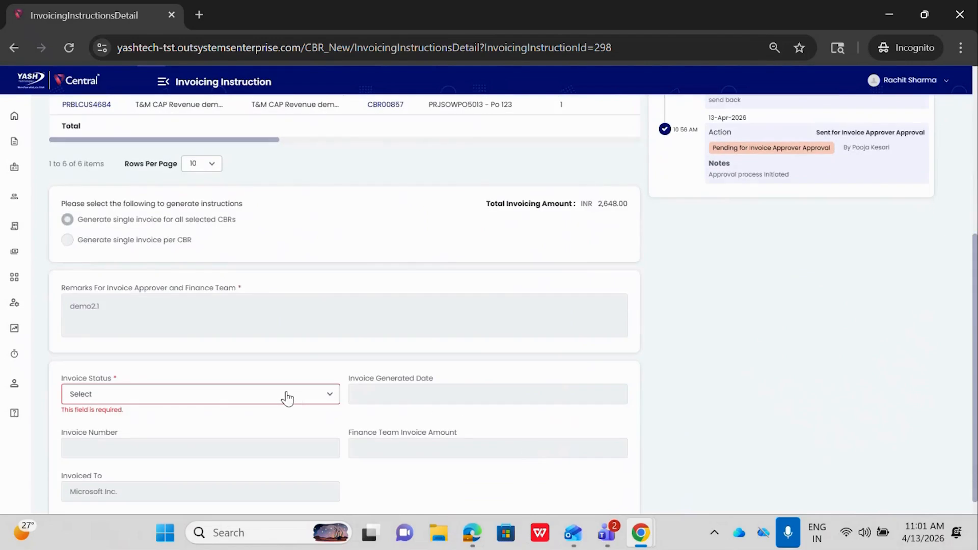
left_click(287, 398)
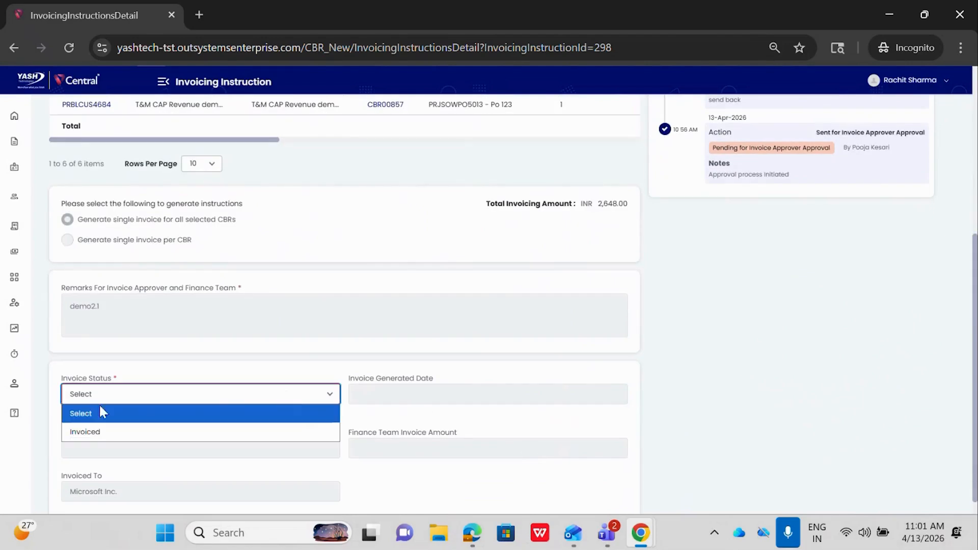
left_click(93, 433)
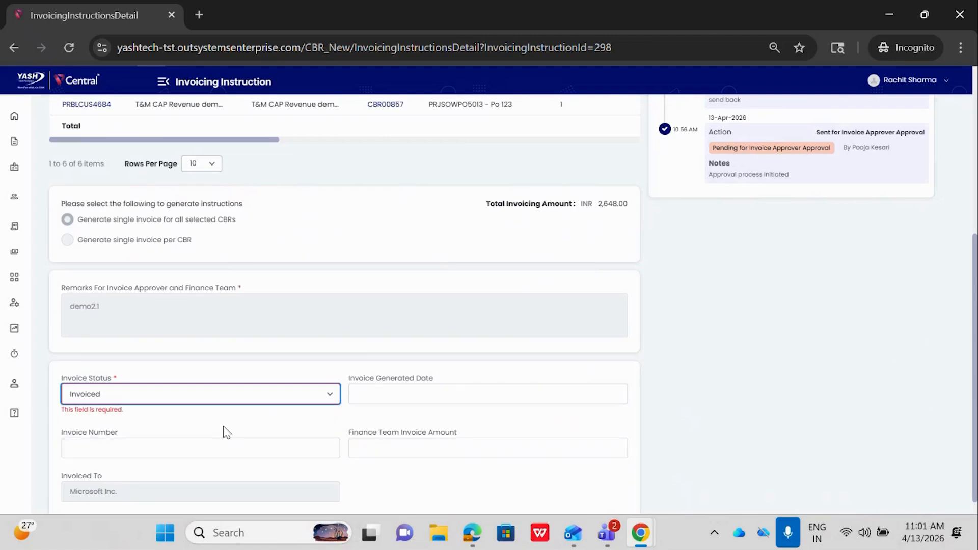
scroll(394, 371, "down", 1)
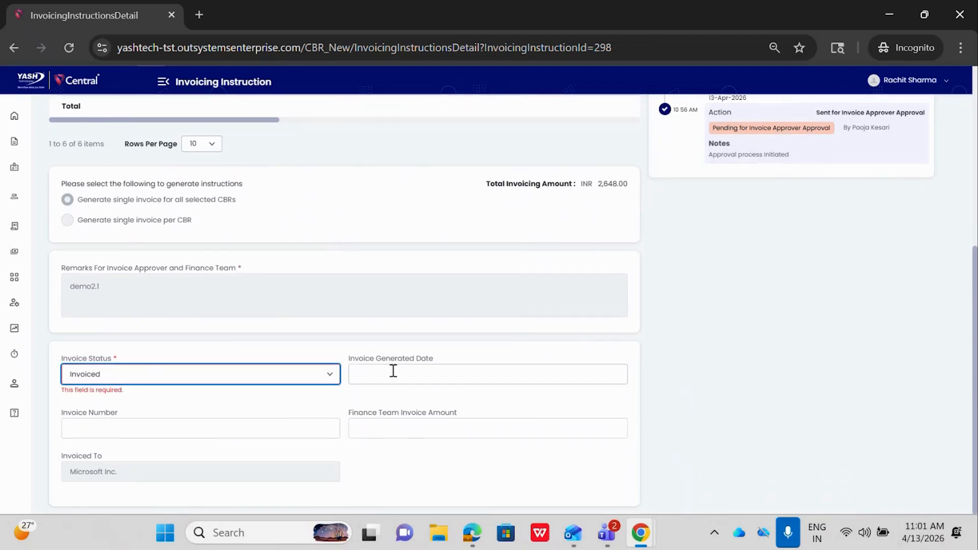
left_click(393, 370)
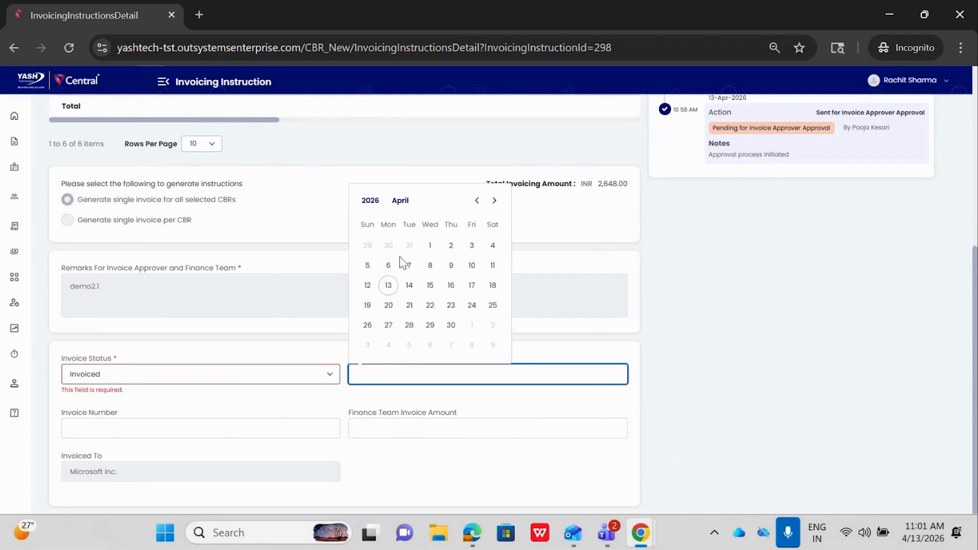
left_click(389, 286)
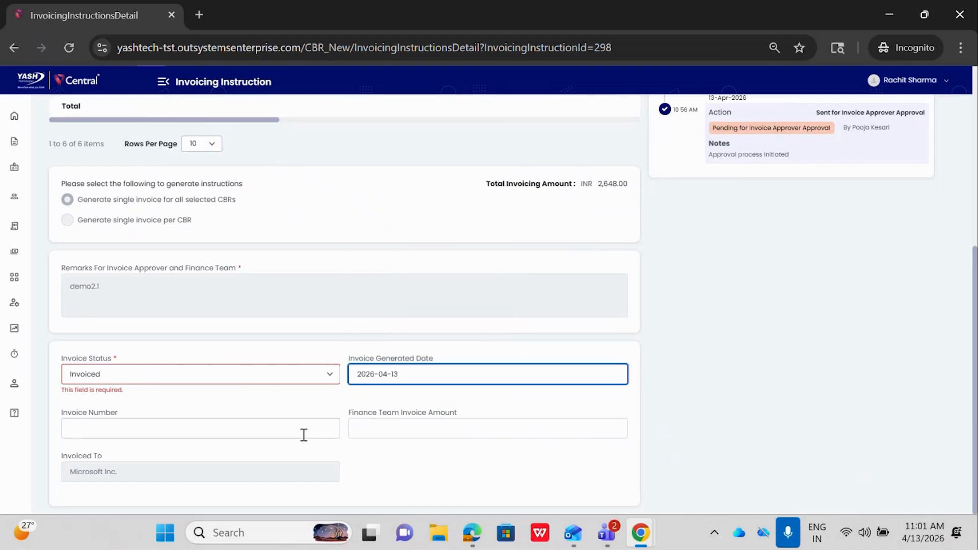
- Enter 876 as the invoice number and leave the Finance Team Invoice Amount blank
left_click(269, 431)
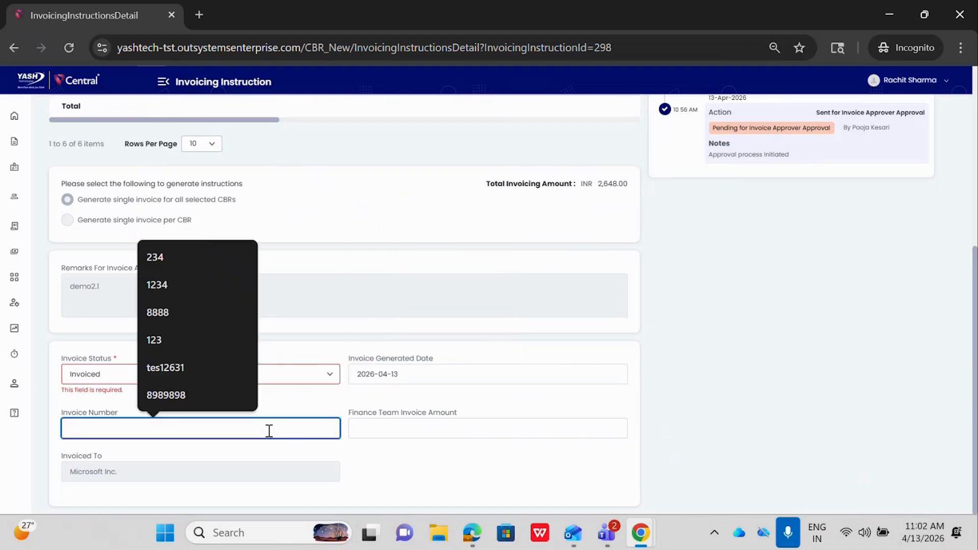
type("876")
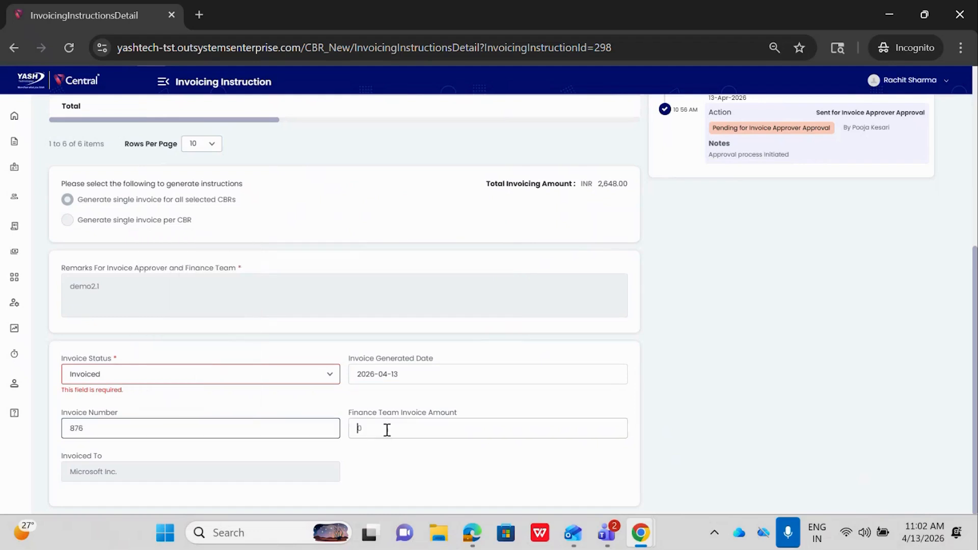
left_click(360, 428)
left_click(371, 475)
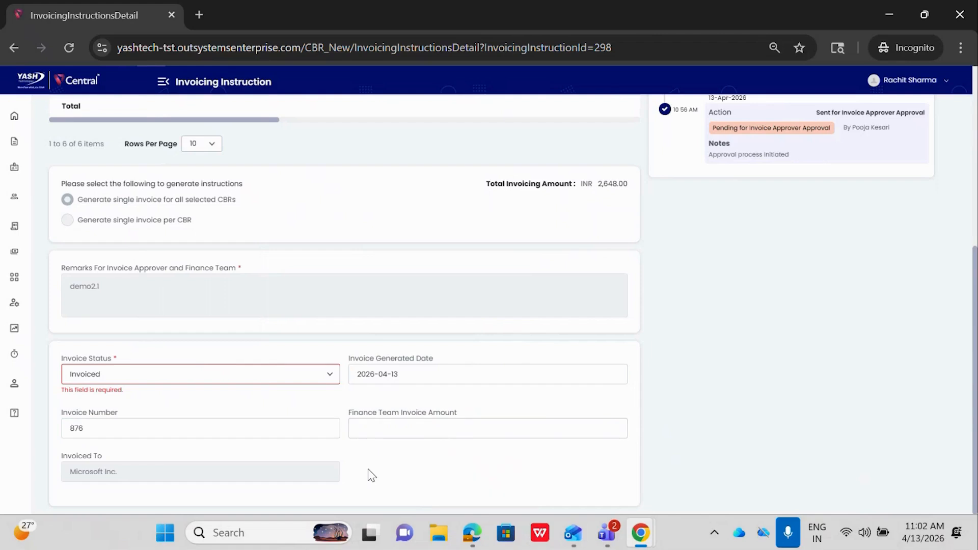
left_click(381, 427)
- Review the completed instruction, save it and submit it with the finance team comment "Approve"
scroll(122, 483, "up", 6)
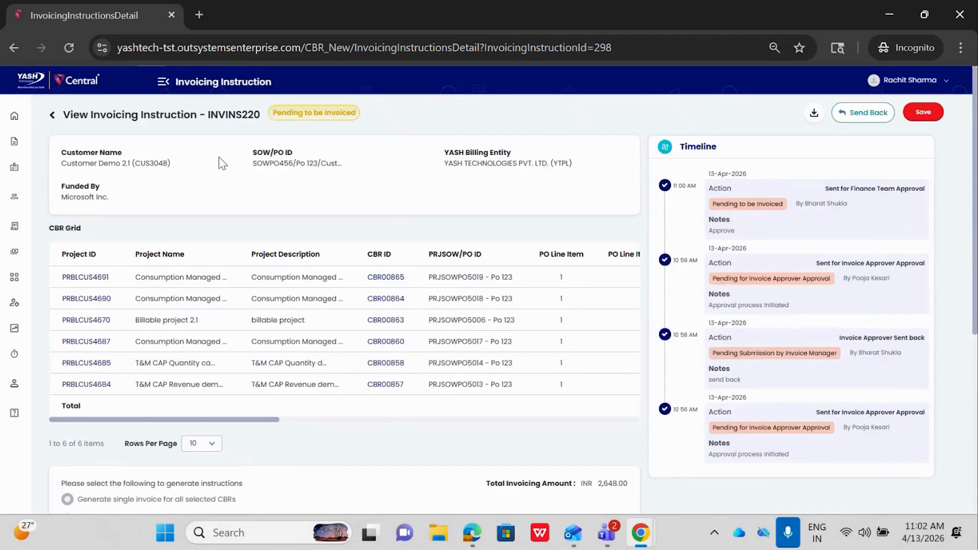
scroll(222, 163, "down", 4)
scroll(259, 321, "down", 1)
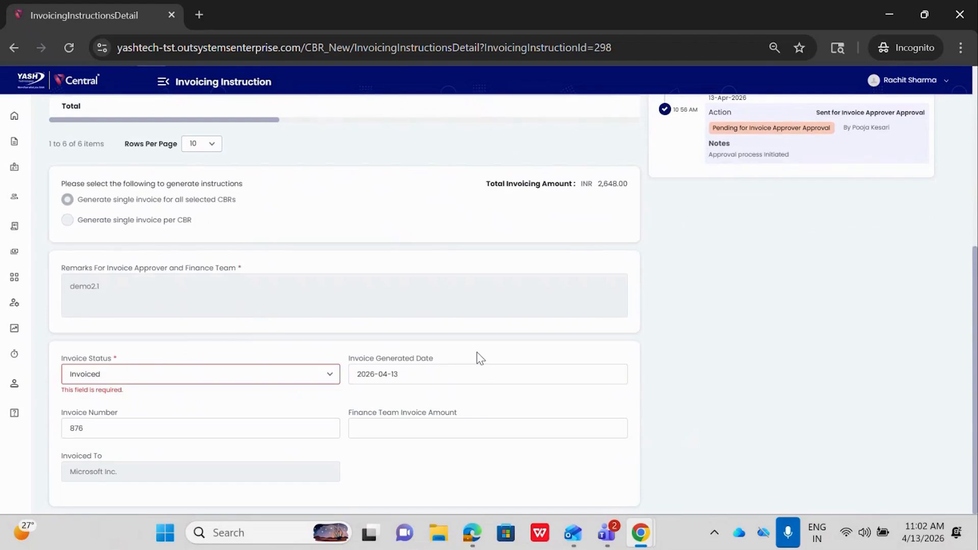
scroll(477, 354, "up", 5)
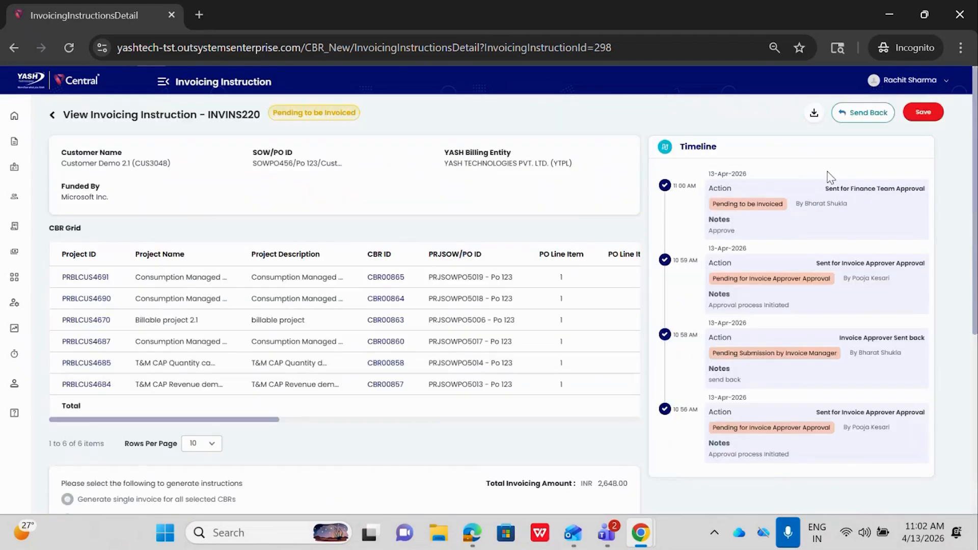
left_click(923, 112)
left_click(421, 306)
type("Appro")
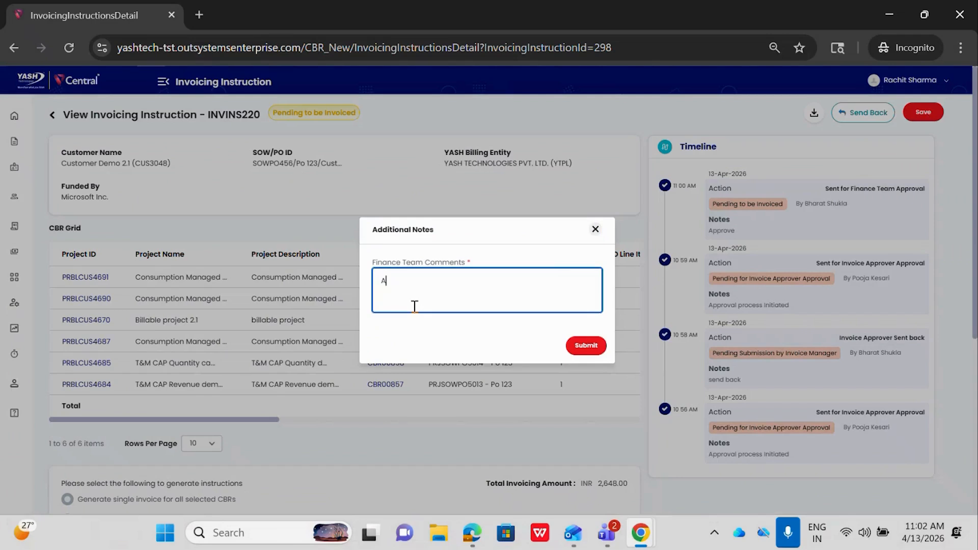
type("ve")
left_click(586, 347)
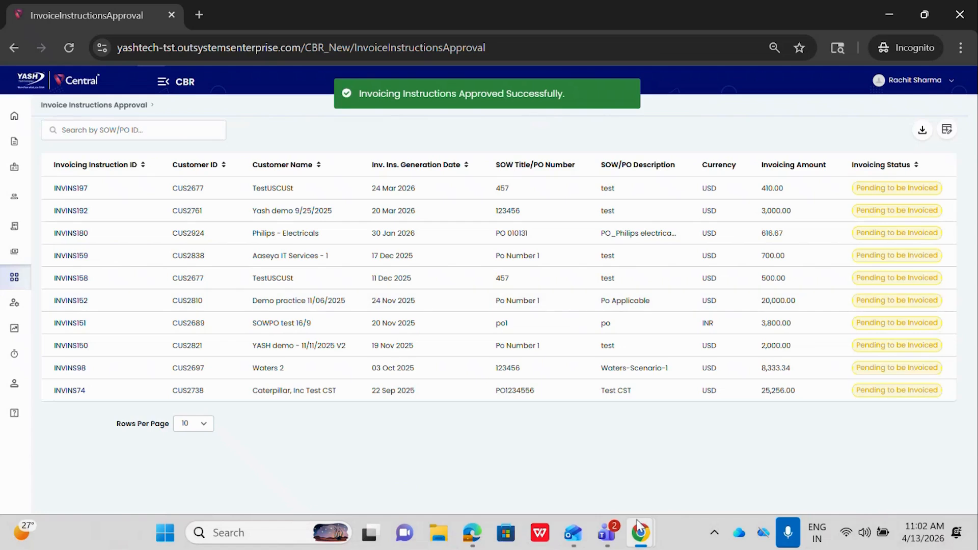
- Switch to the invoice manager's Chrome window, reload the invoicing instructions and check the Customer Demo 2.1 instruction's invoicing status and actions
mouse_move(640, 532)
left_click(608, 430)
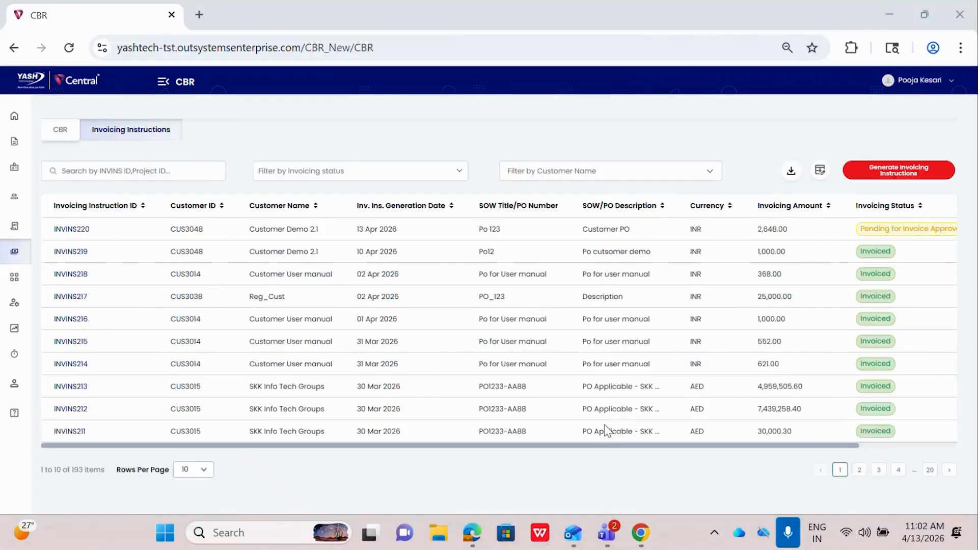
left_click(69, 48)
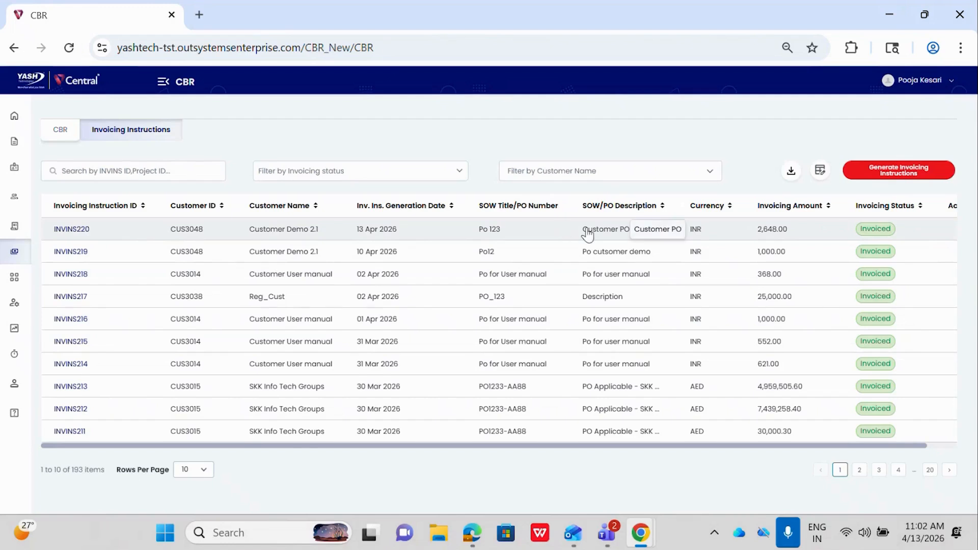
scroll(588, 235, "right", 2)
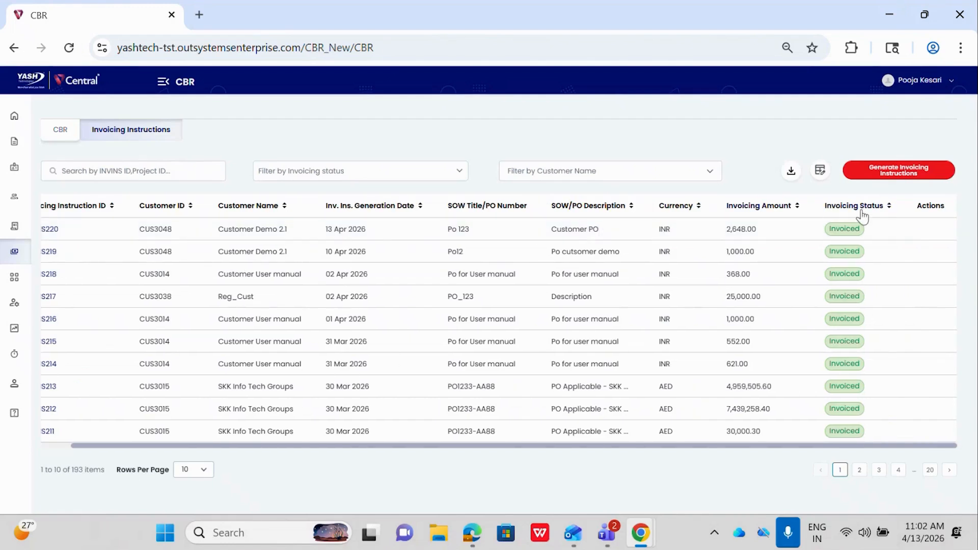